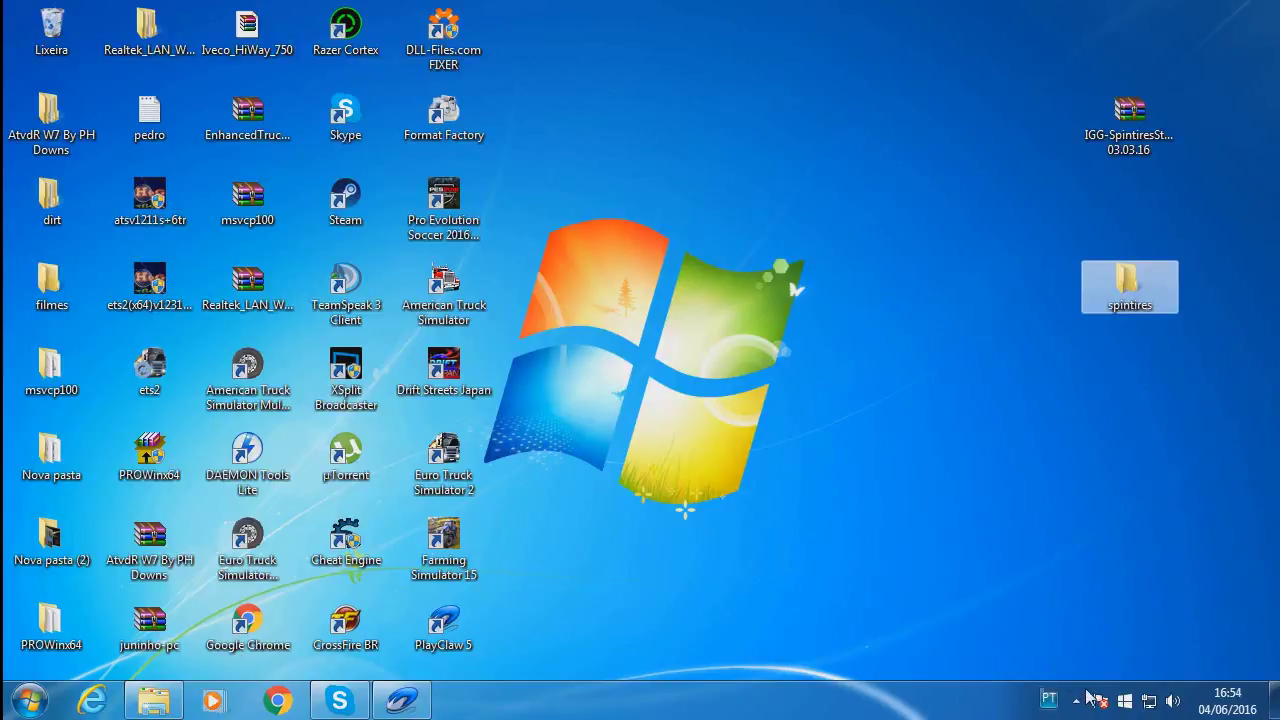
left_click(1078, 702)
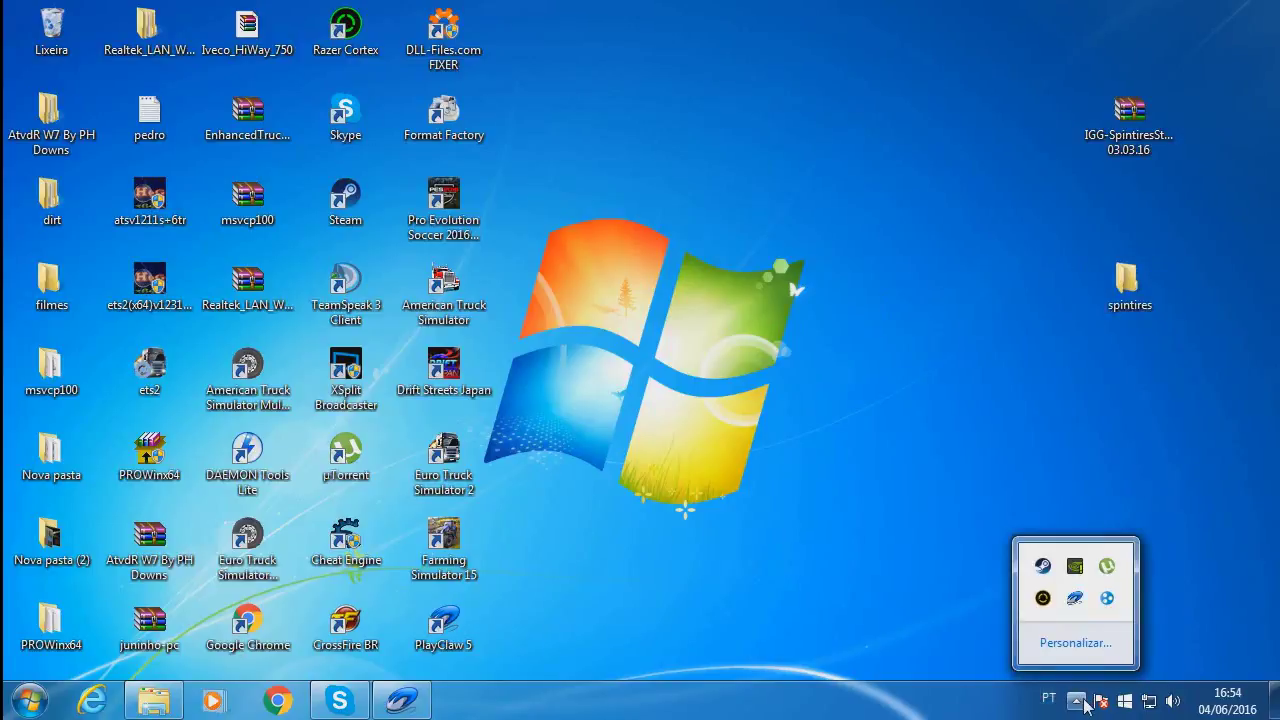
left_click(1078, 701)
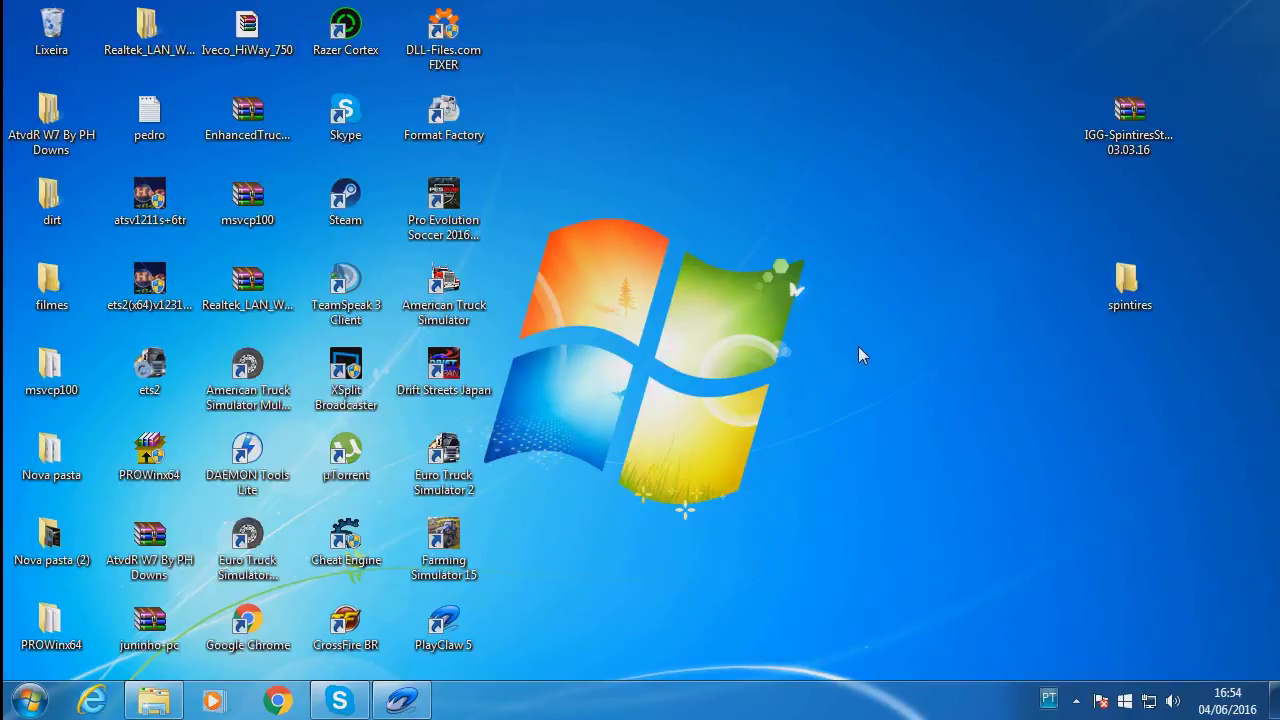
left_click(1147, 156)
left_click(935, 222)
Open the IGG-SpintiresSteamBuild 03.03.16 archive, extract its folder into the desktop's spintires folder, and close the archive.
left_click(1127, 138)
right_click(1127, 138)
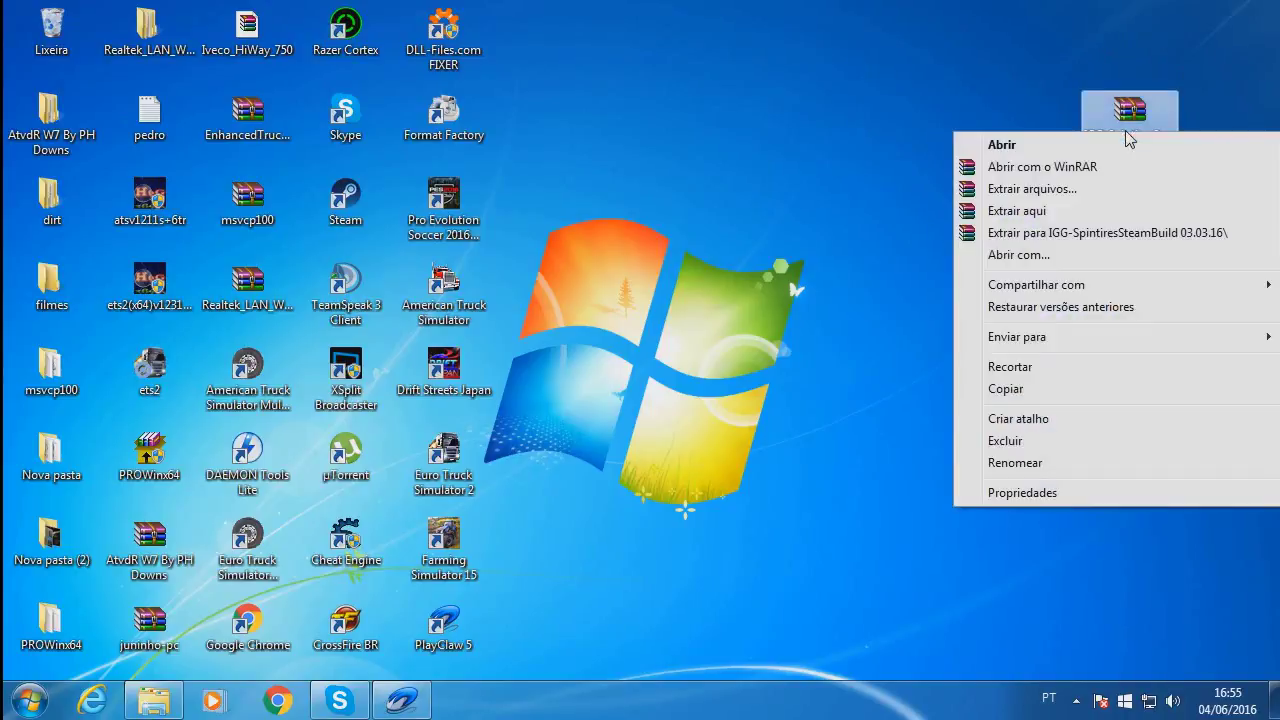
left_click(1030, 144)
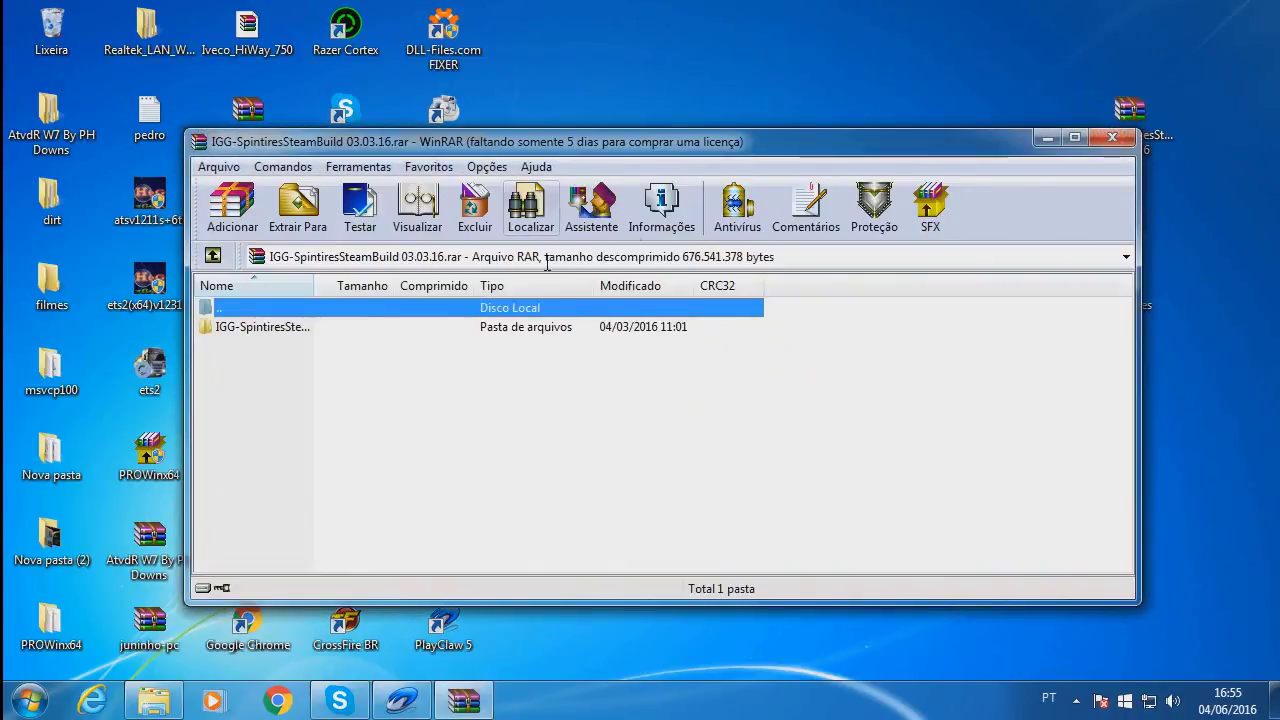
double_click(255, 327)
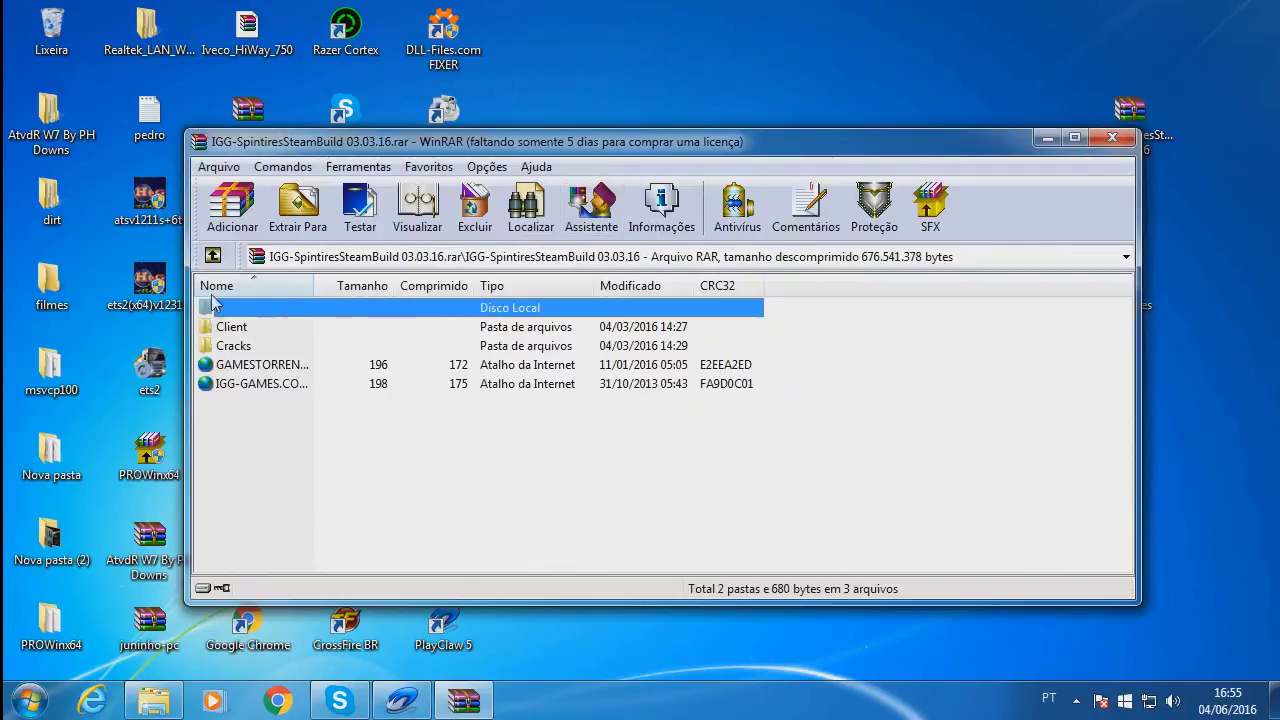
left_click(212, 255)
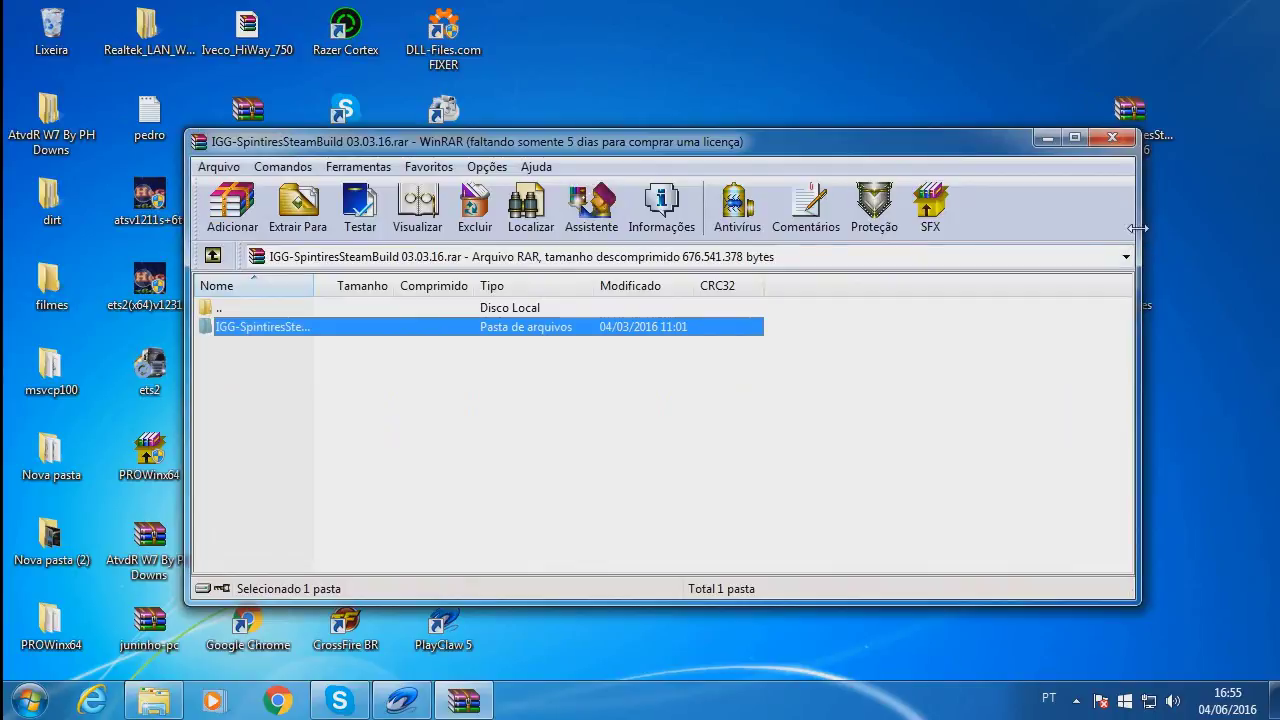
left_click_drag(1135, 228, 863, 230)
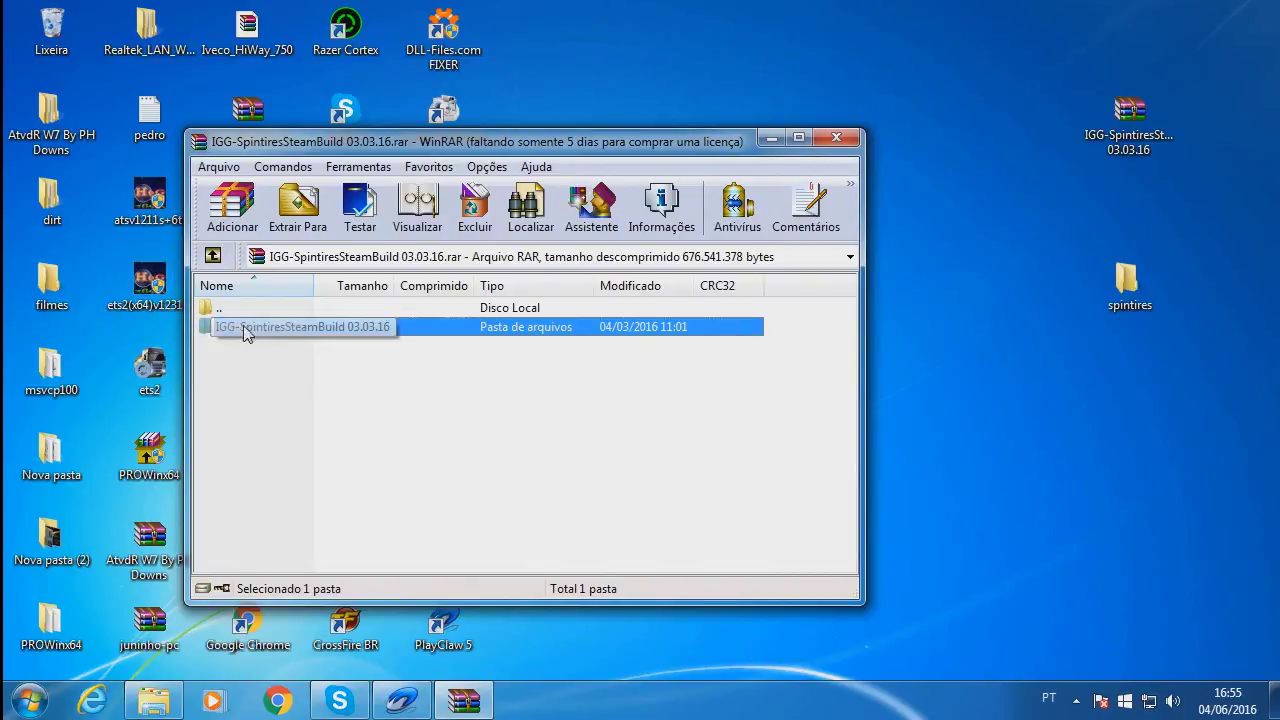
left_click_drag(247, 333, 1130, 290)
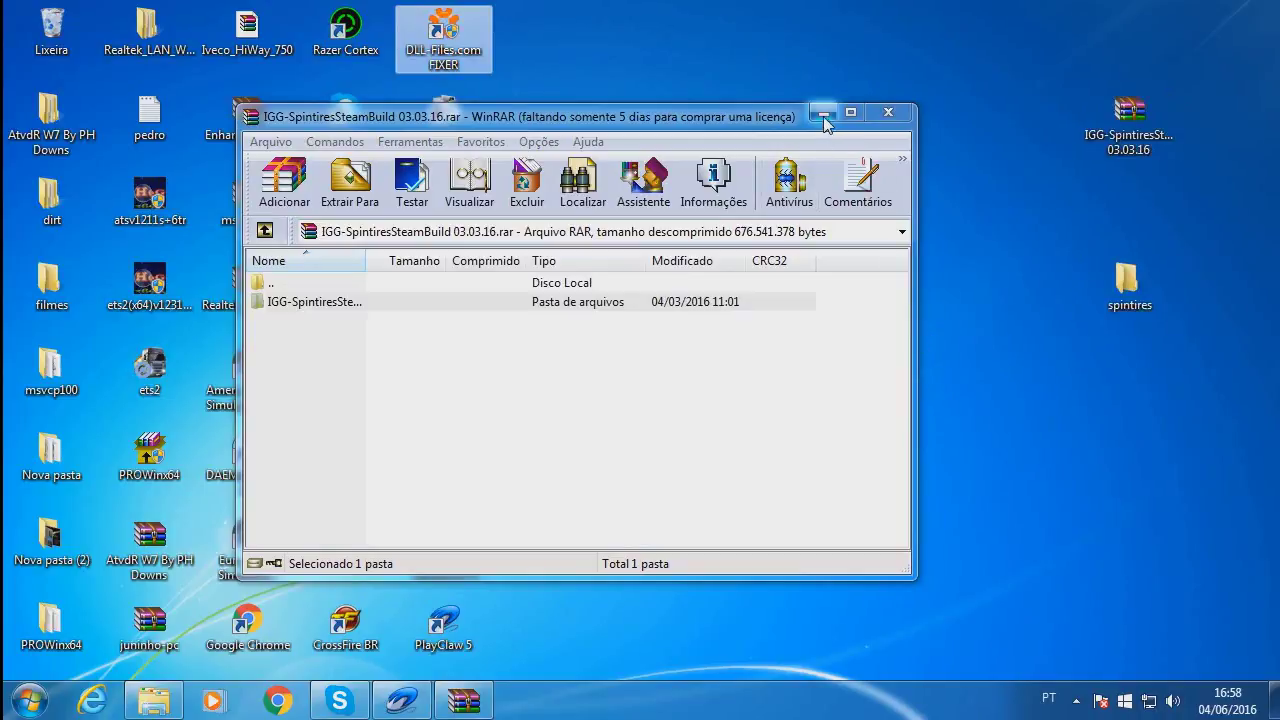
left_click(888, 113)
Open the Client folder inside spintires > IGG-SpintiresSteamBuild 03.03.16 and move its window aside to keep the desktop's spintires folder reachable.
left_click(1126, 290)
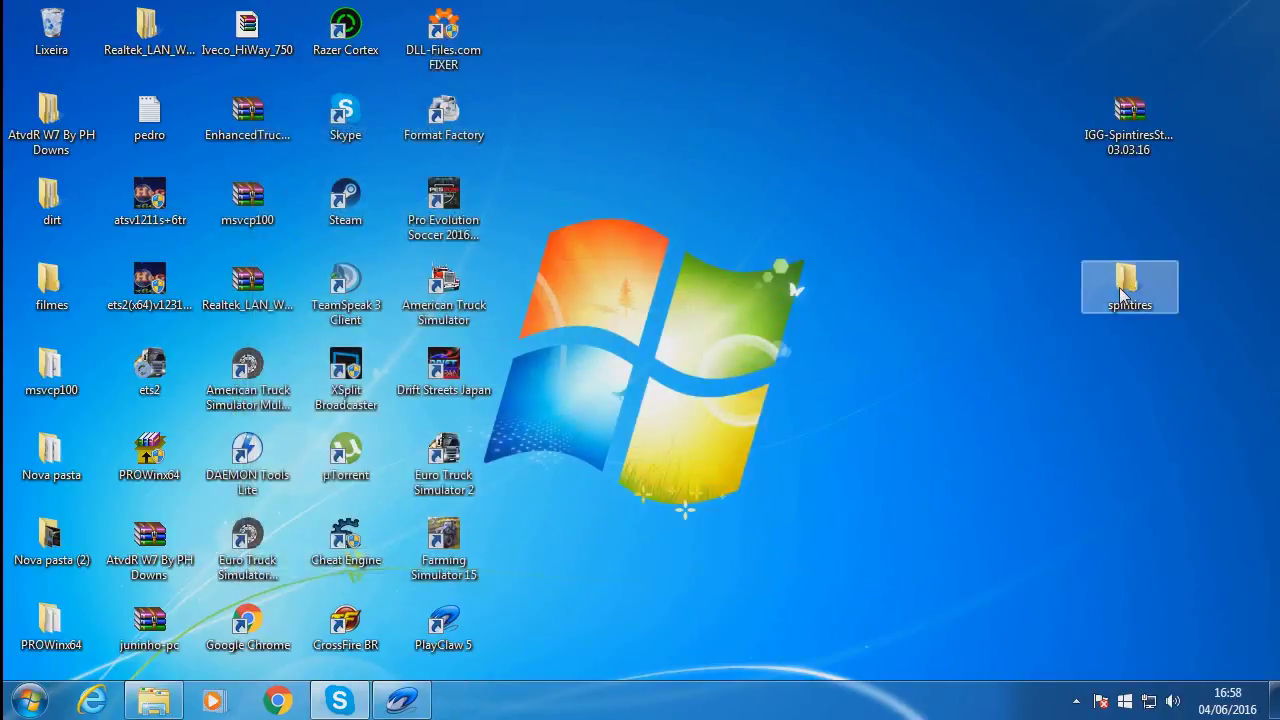
right_click(799, 280)
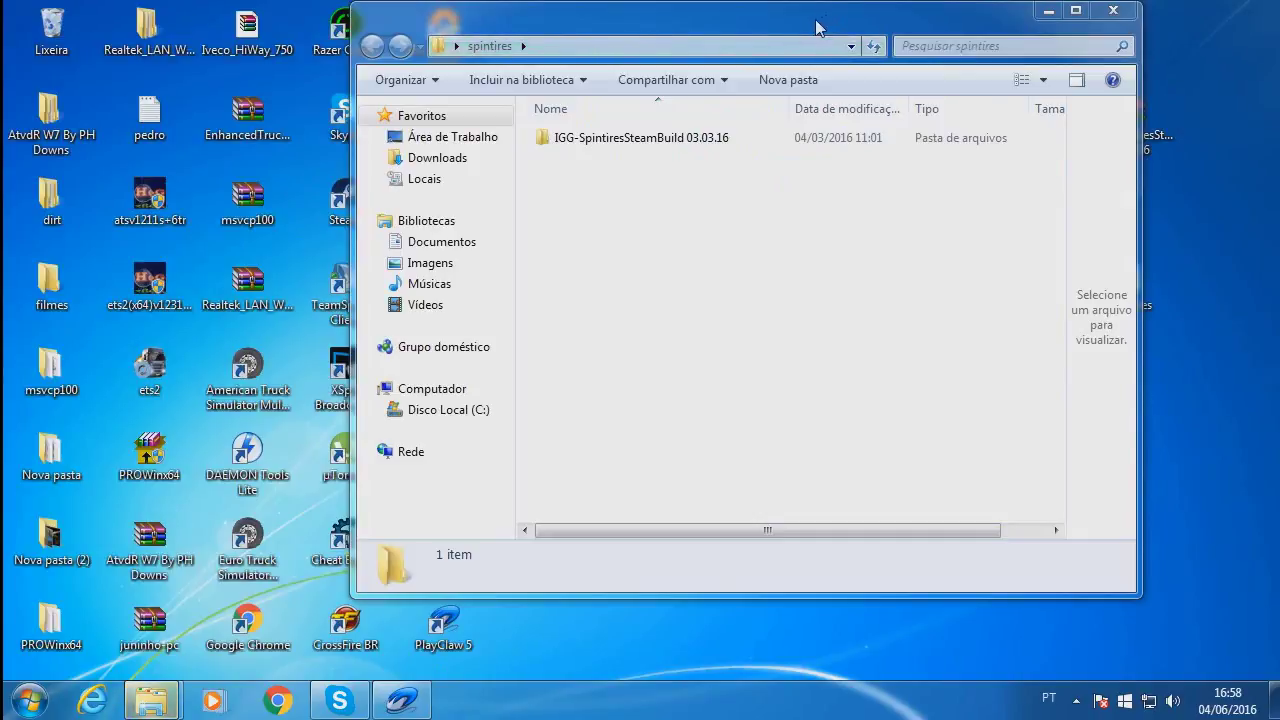
left_click_drag(808, 22, 662, 105)
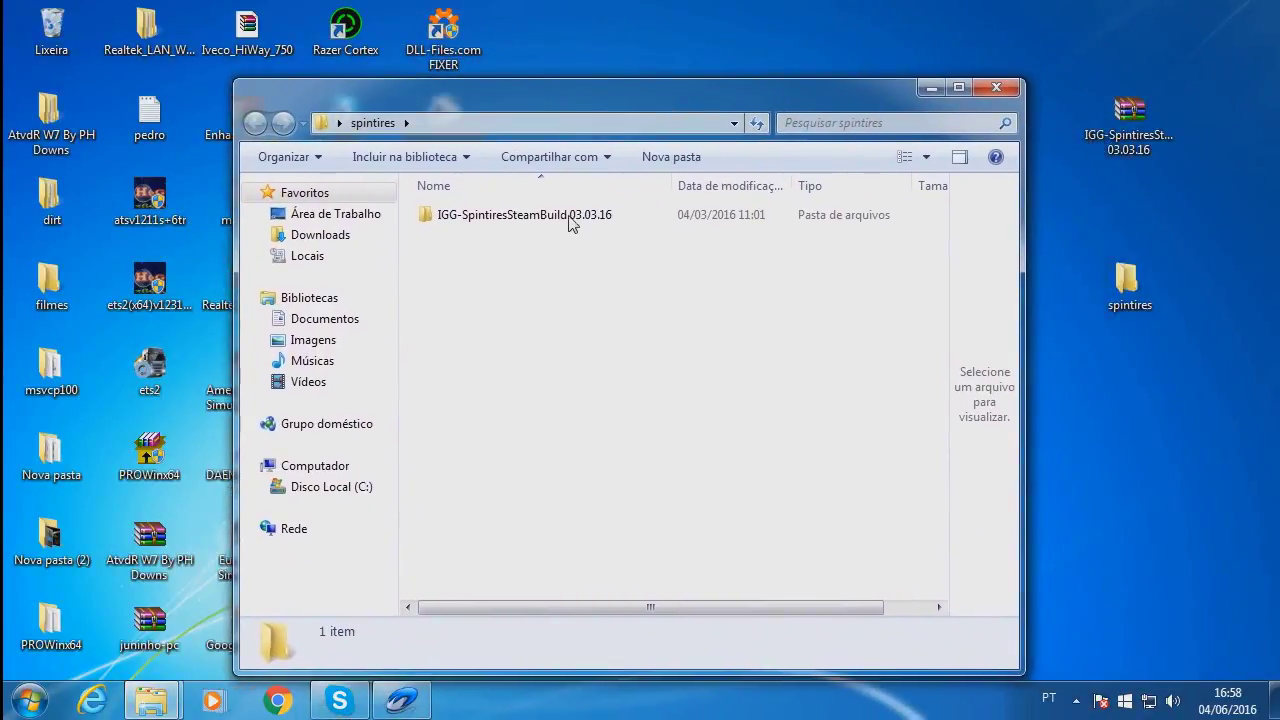
left_click(570, 220)
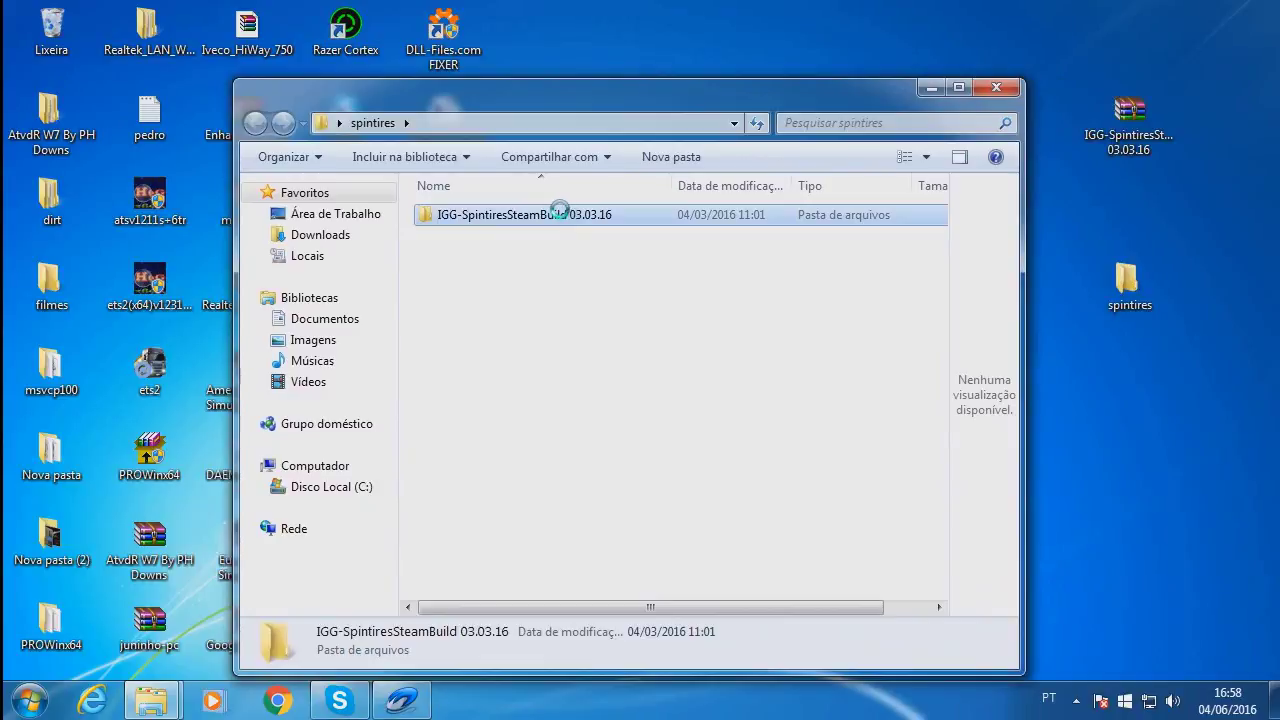
double_click(558, 212)
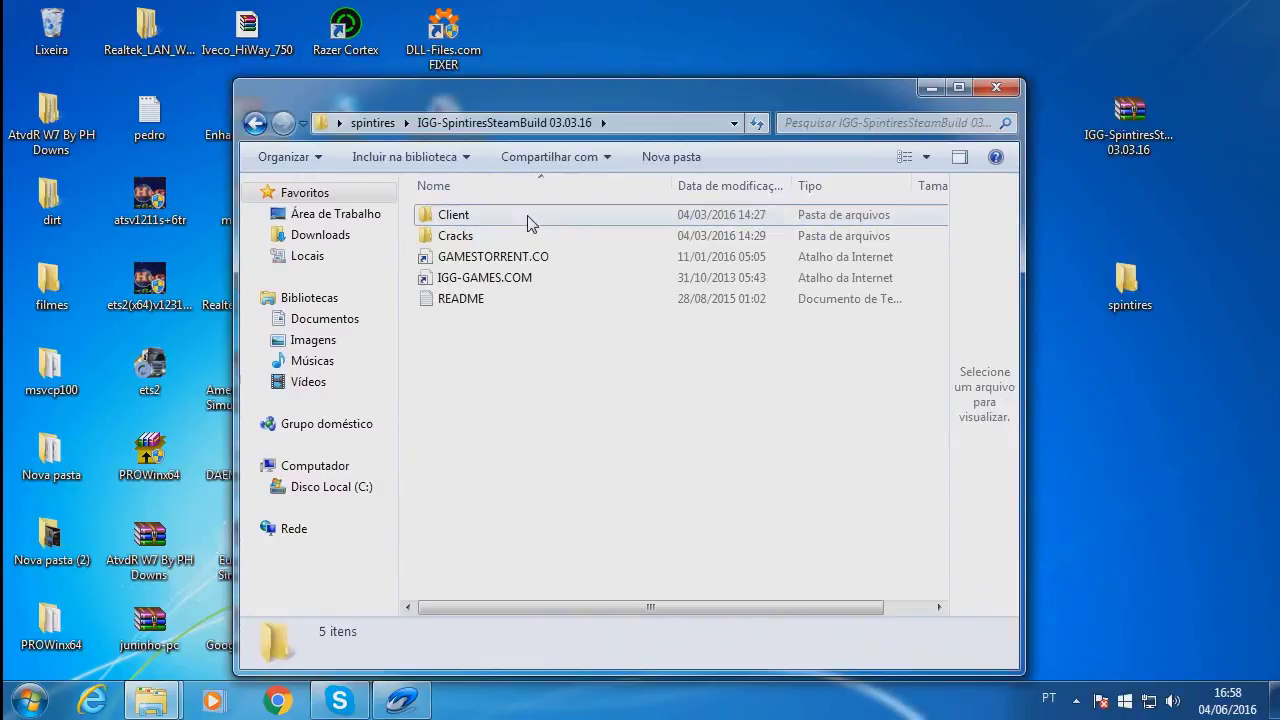
double_click(527, 216)
left_click_drag(521, 98, 303, 84)
Open the Cracks folder's Final Steam-Fix for Spintires Build 03.03.16 only subfolder in a second window beside the Client window.
left_click(1127, 292)
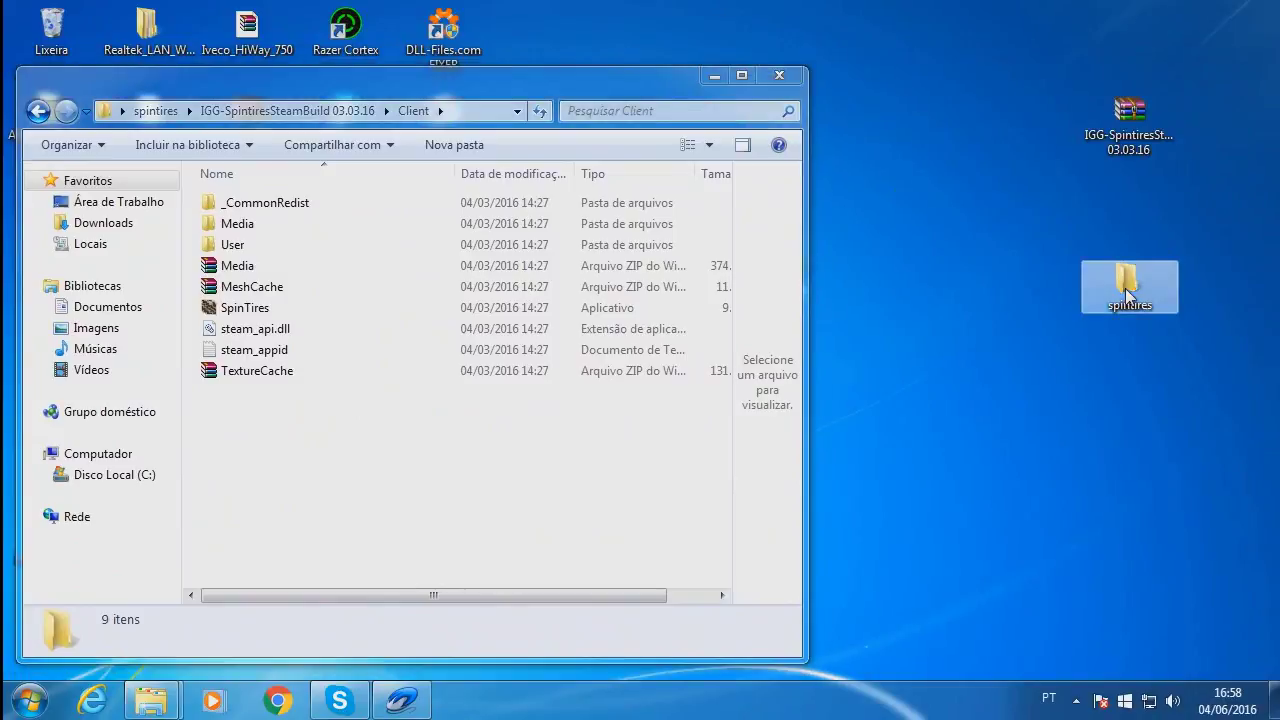
double_click(1128, 288)
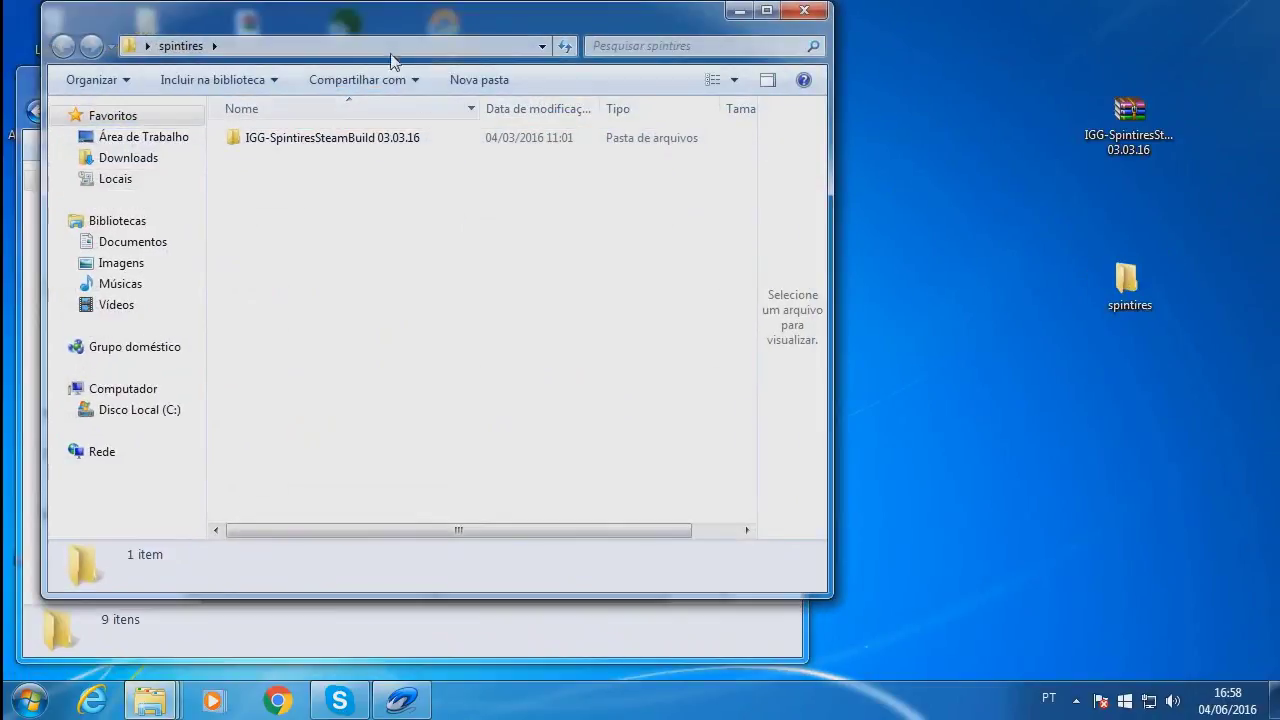
left_click_drag(377, 30, 911, 118)
left_click(929, 229)
double_click(929, 229)
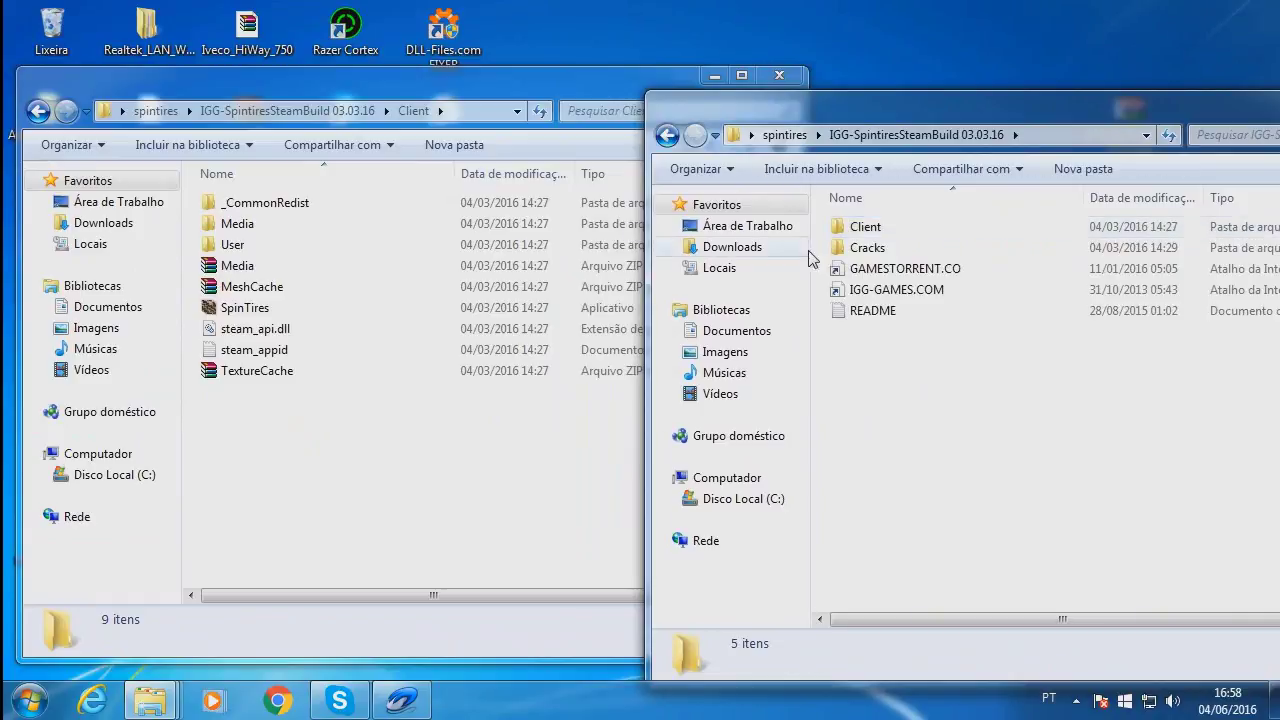
double_click(879, 248)
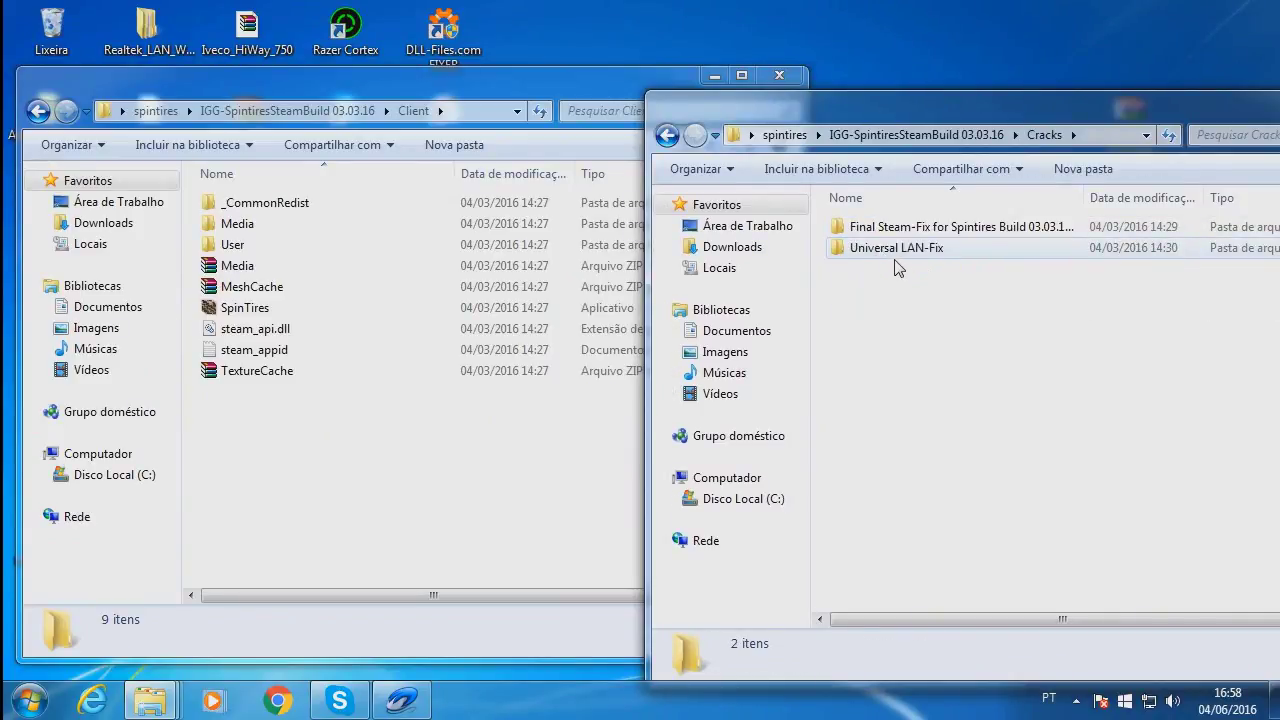
double_click(1000, 229)
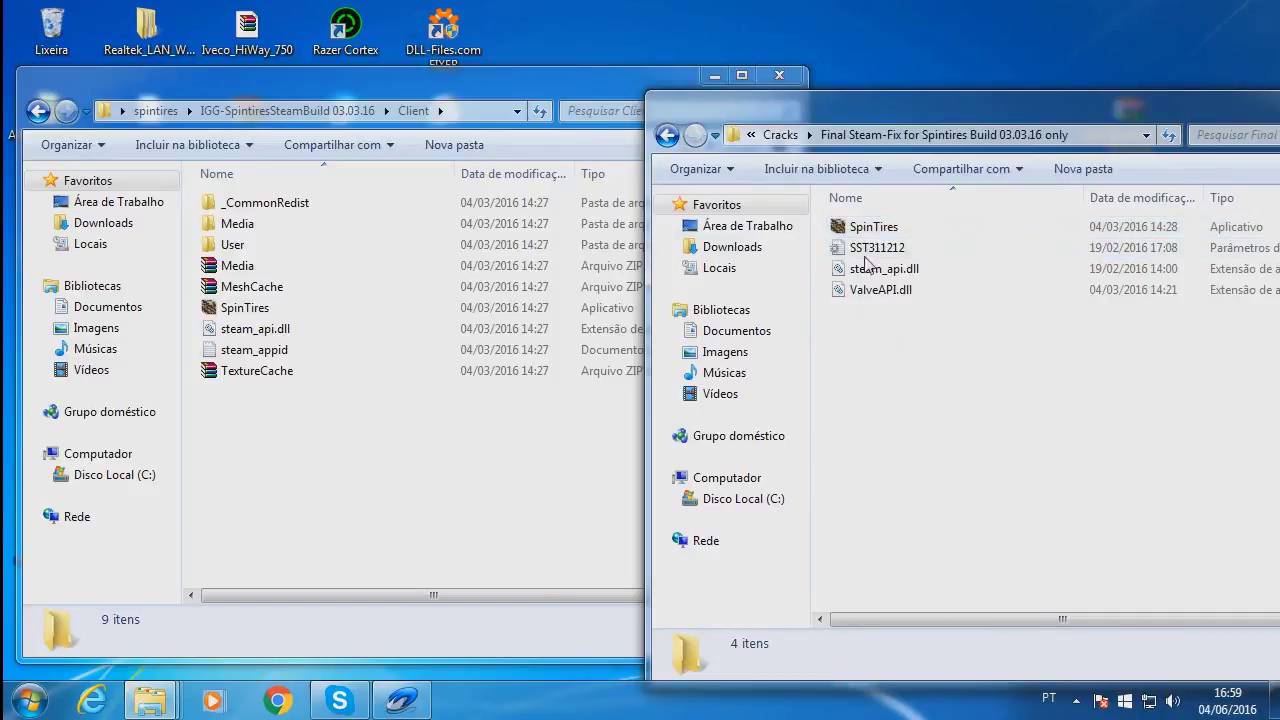
Move SpinTires, SST311212, steam_api.dll and ValveAPI.dll into the Client folder, replacing the existing files of the same name.
left_click_drag(853, 213, 888, 345)
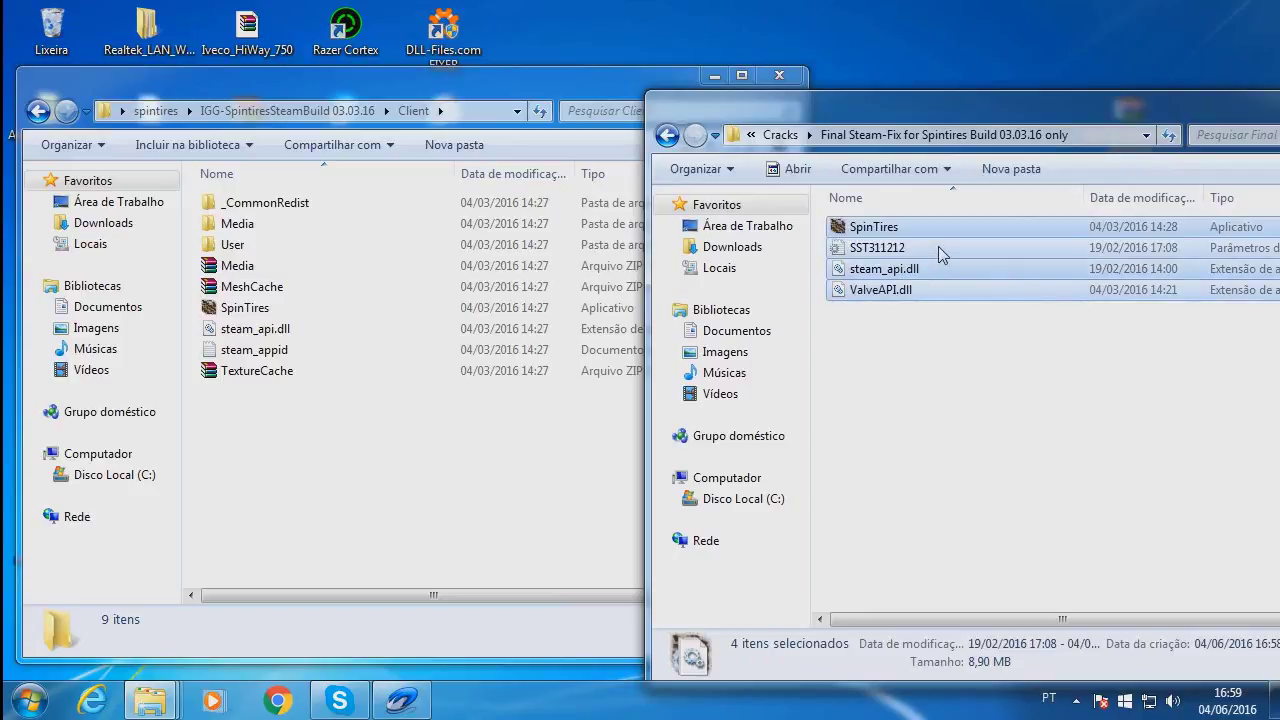
left_click_drag(938, 246, 354, 490)
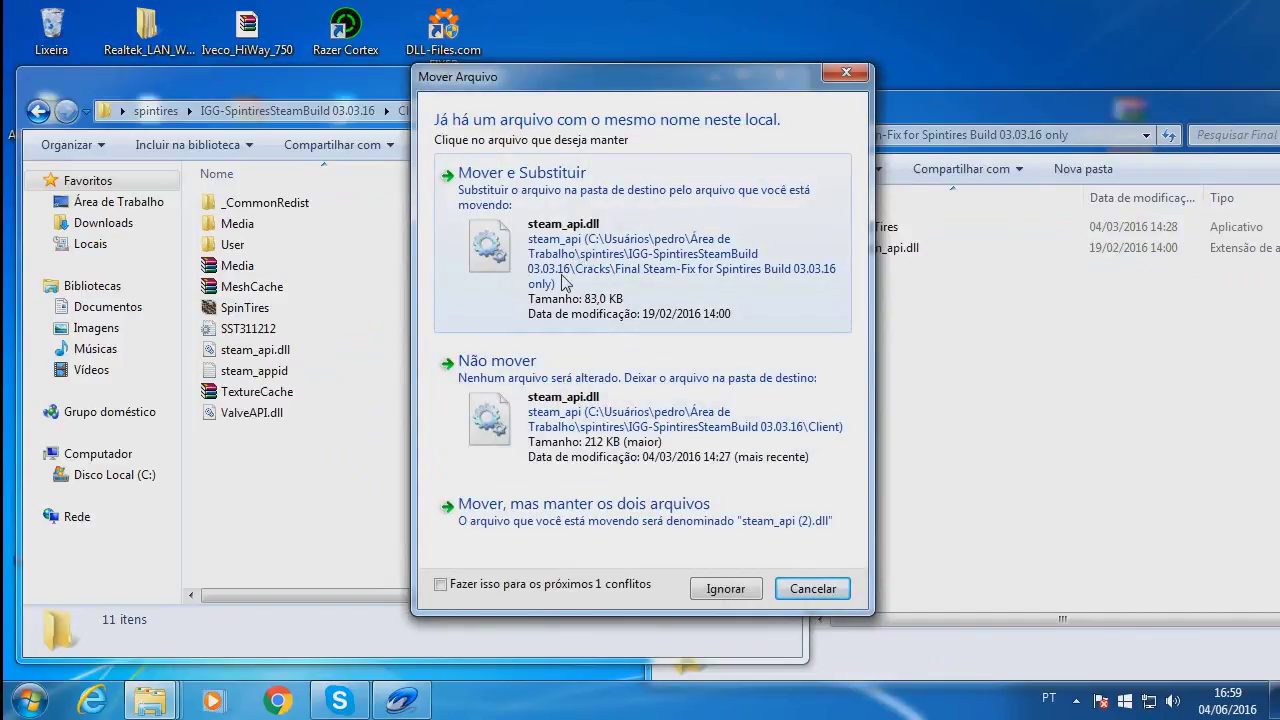
left_click(636, 232)
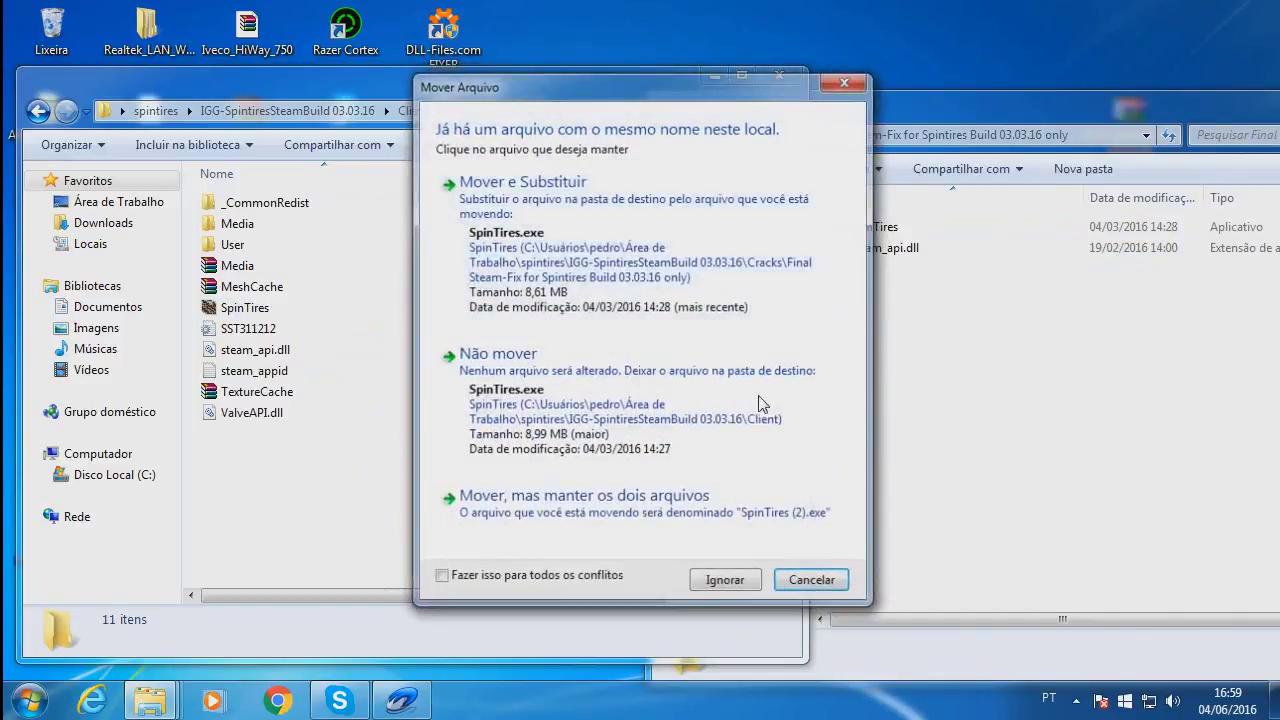
left_click(440, 578)
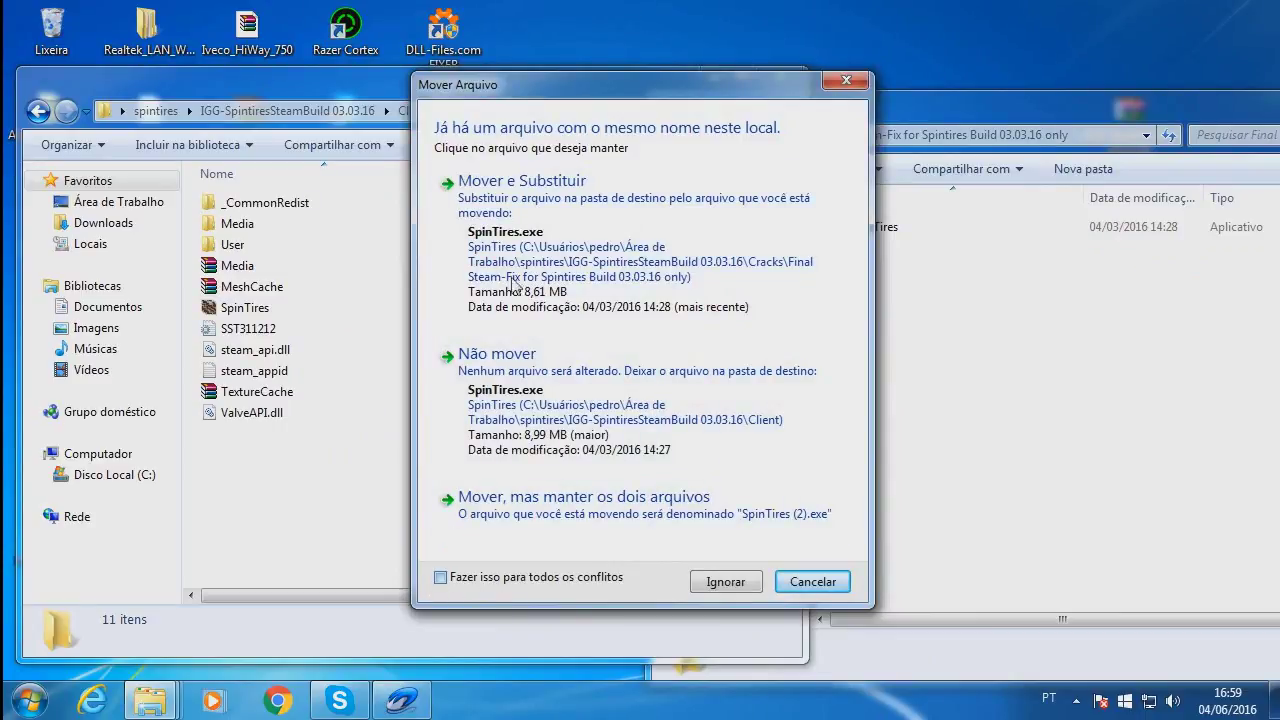
left_click(533, 215)
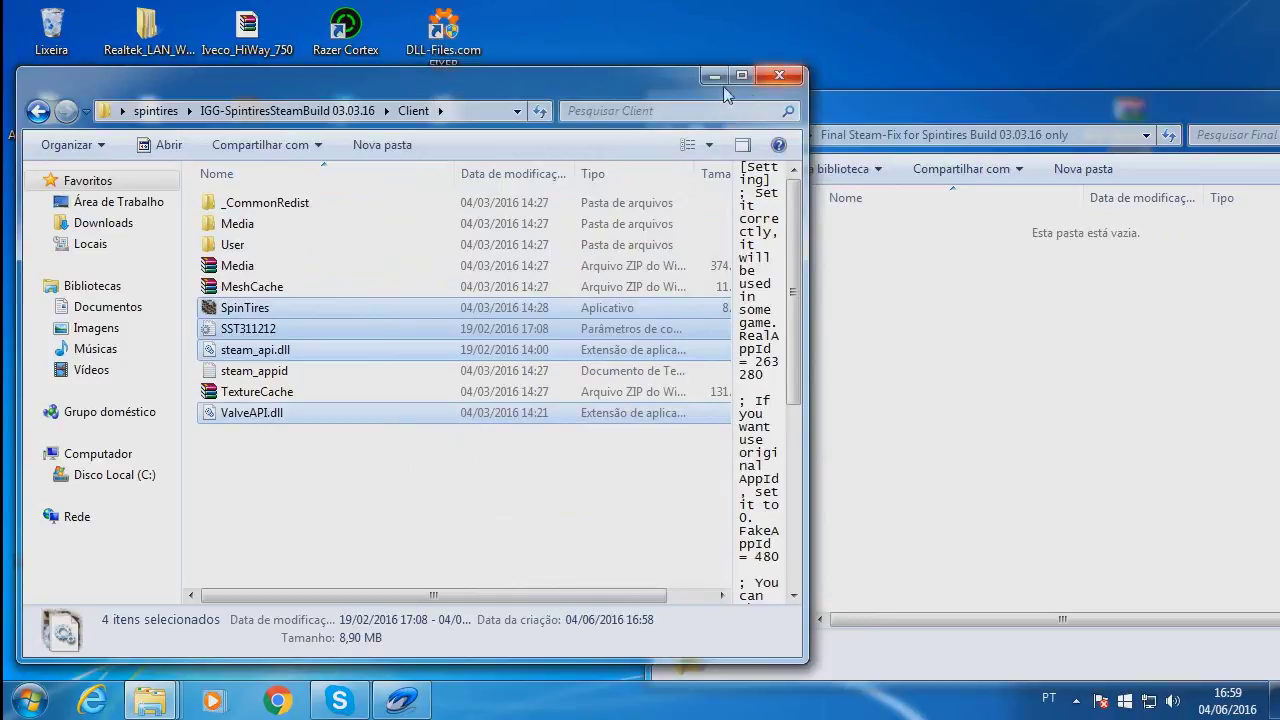
Close the Client and Final Steam-Fix folder windows.
left_click_drag(603, 80, 738, 76)
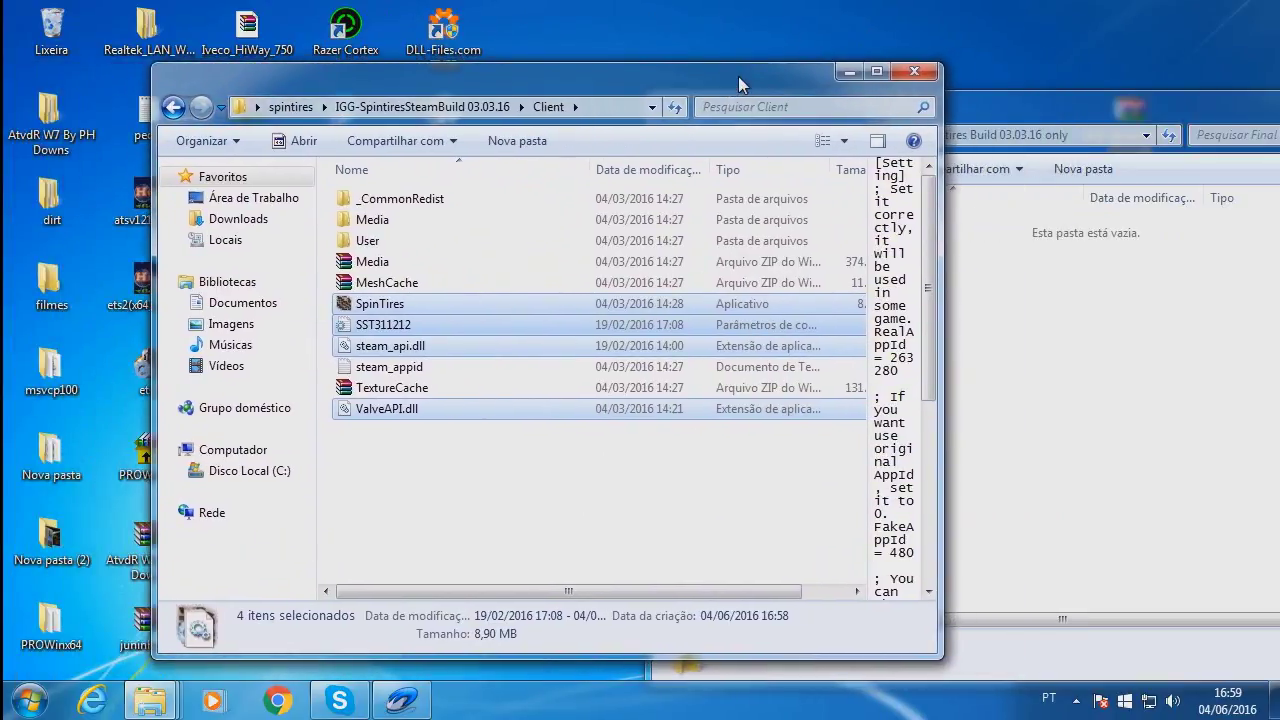
left_click(913, 75)
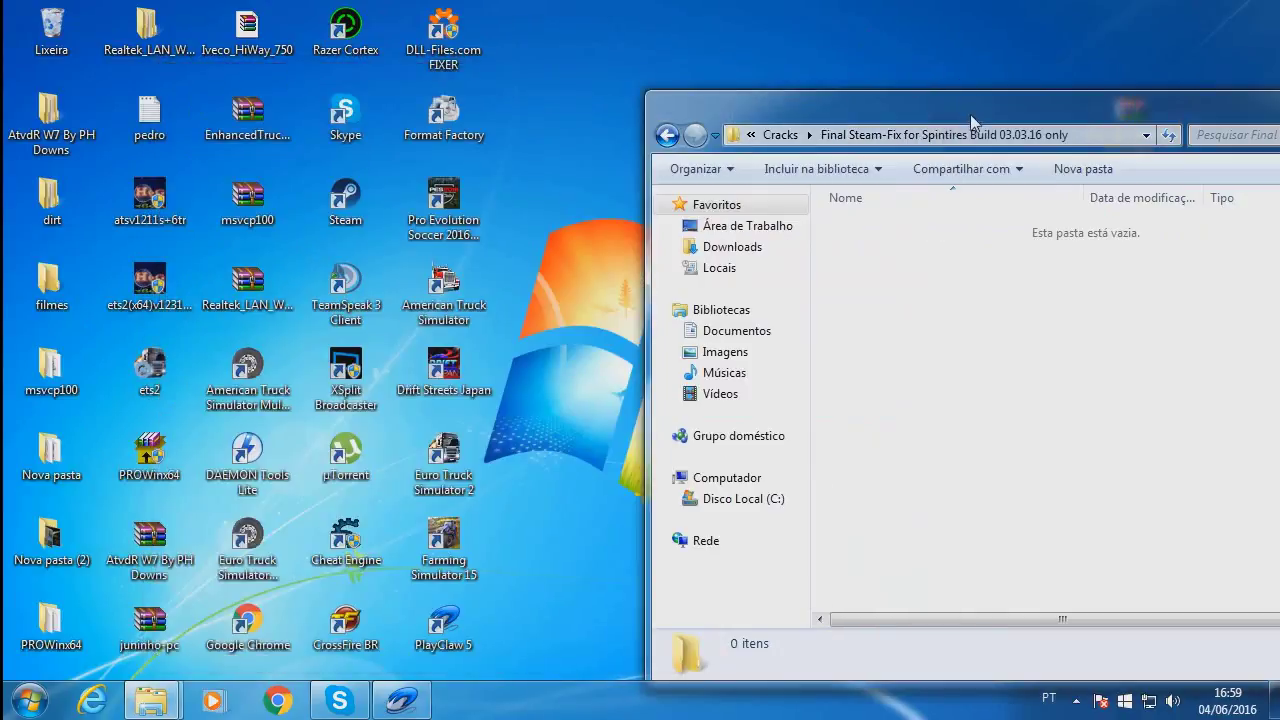
left_click_drag(884, 100, 462, 66)
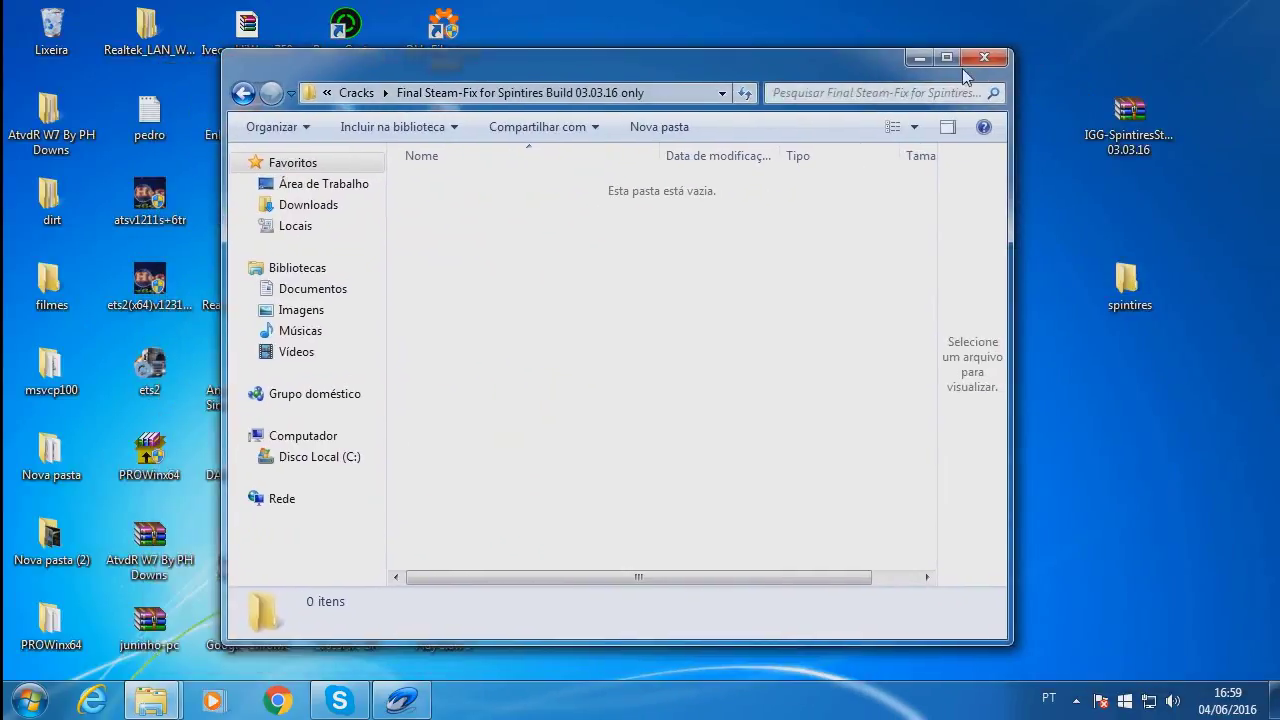
left_click(1005, 52)
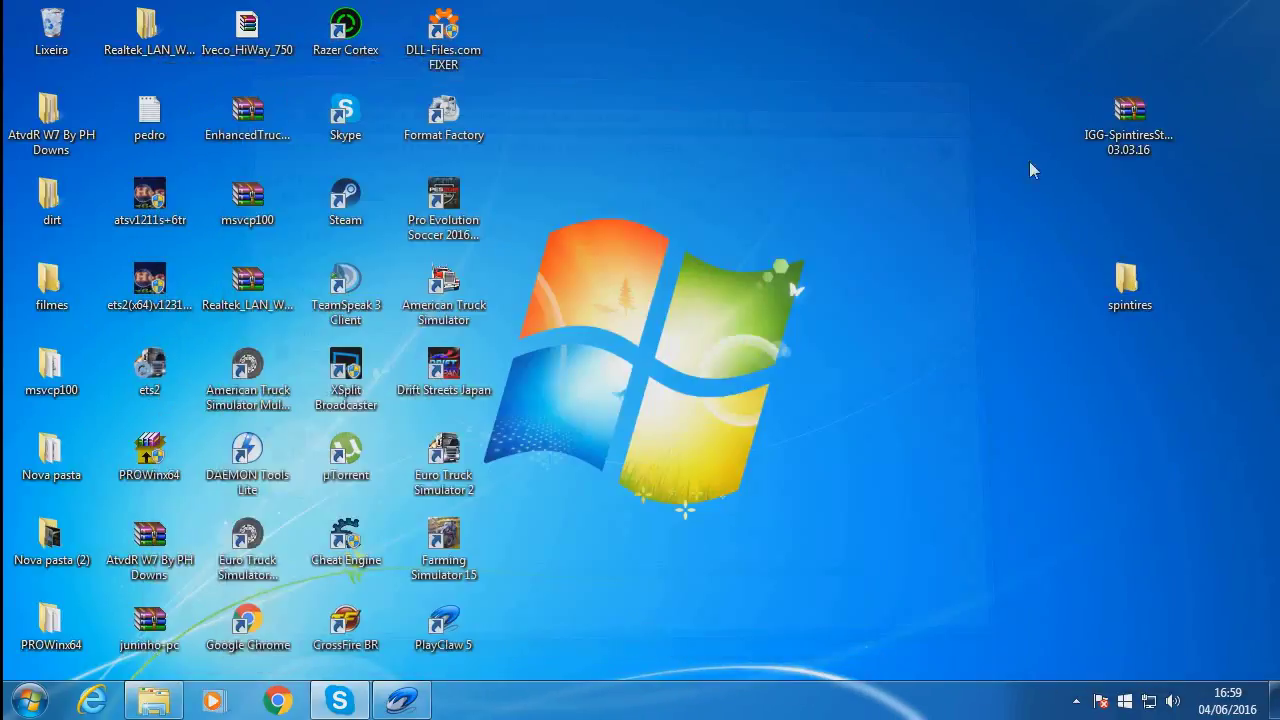
Reopen the Client folder from the desktop's spintires folder and move its window aside to uncover free desktop space.
double_click(1133, 290)
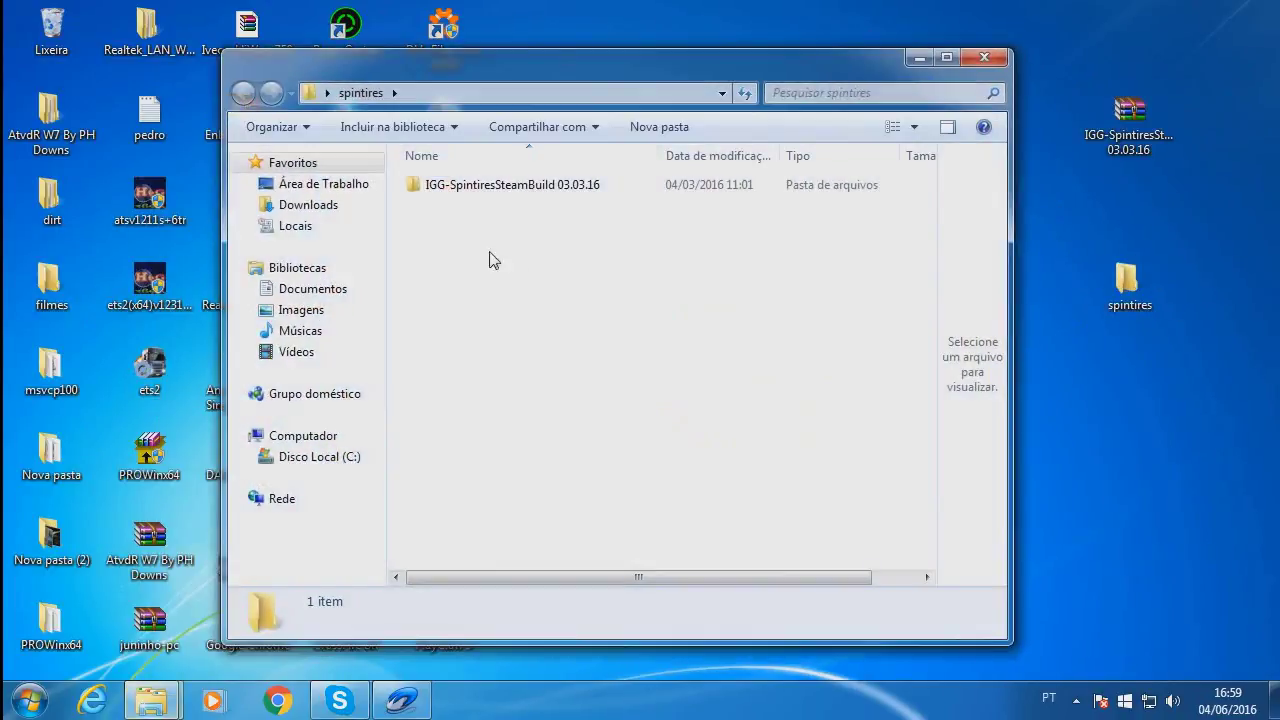
double_click(476, 186)
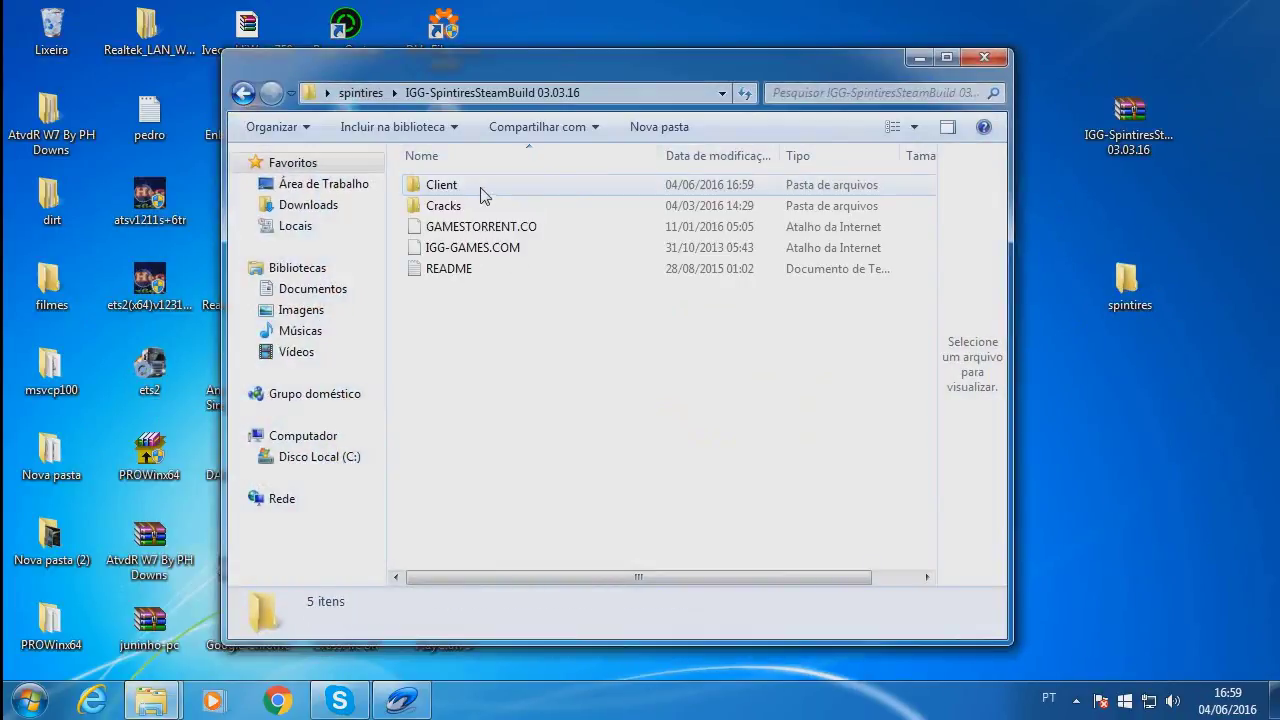
double_click(470, 186)
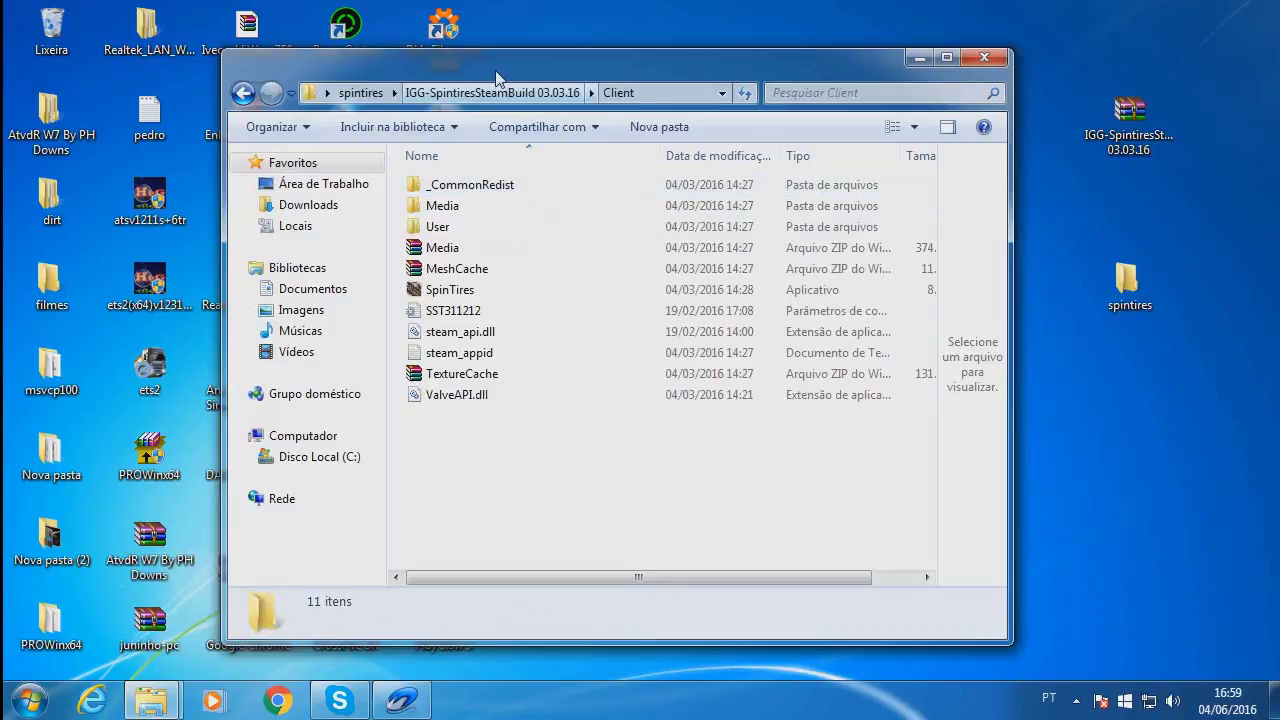
left_click_drag(500, 60, 828, 85)
Create a shortcut to the SpinTires application, move it to the desktop, and close the Client folder.
left_click(790, 316)
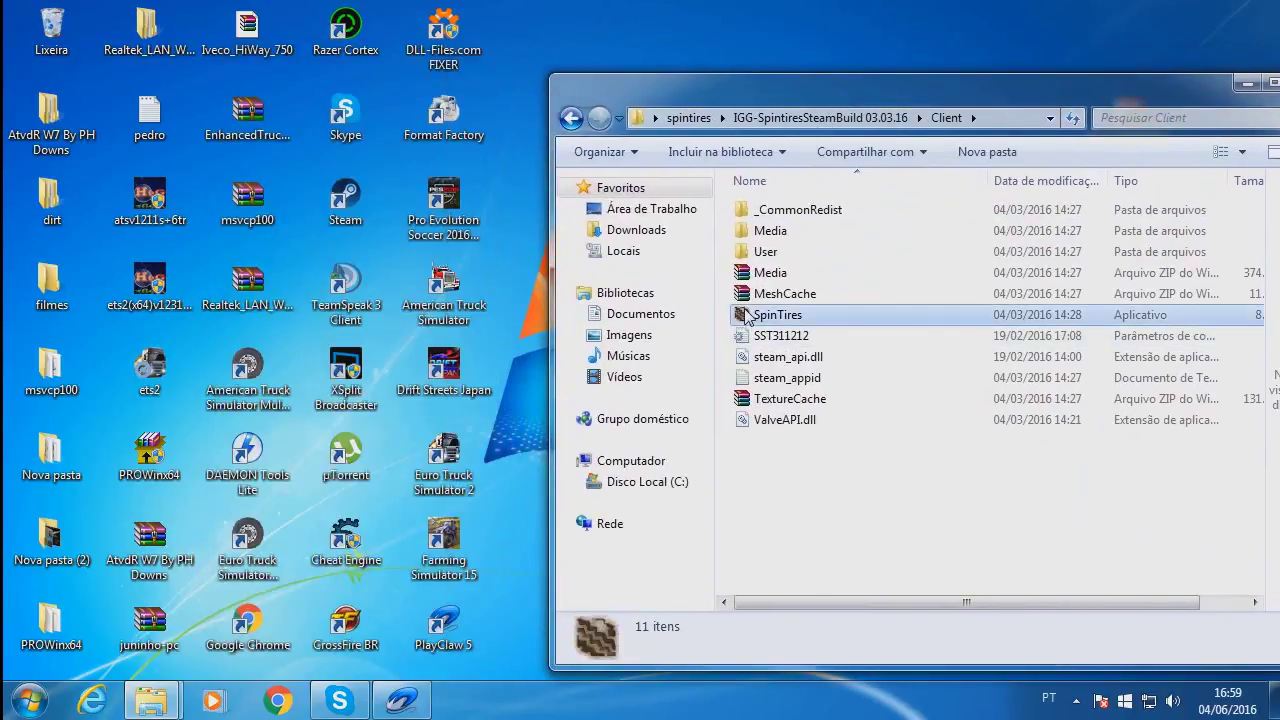
right_click(745, 316)
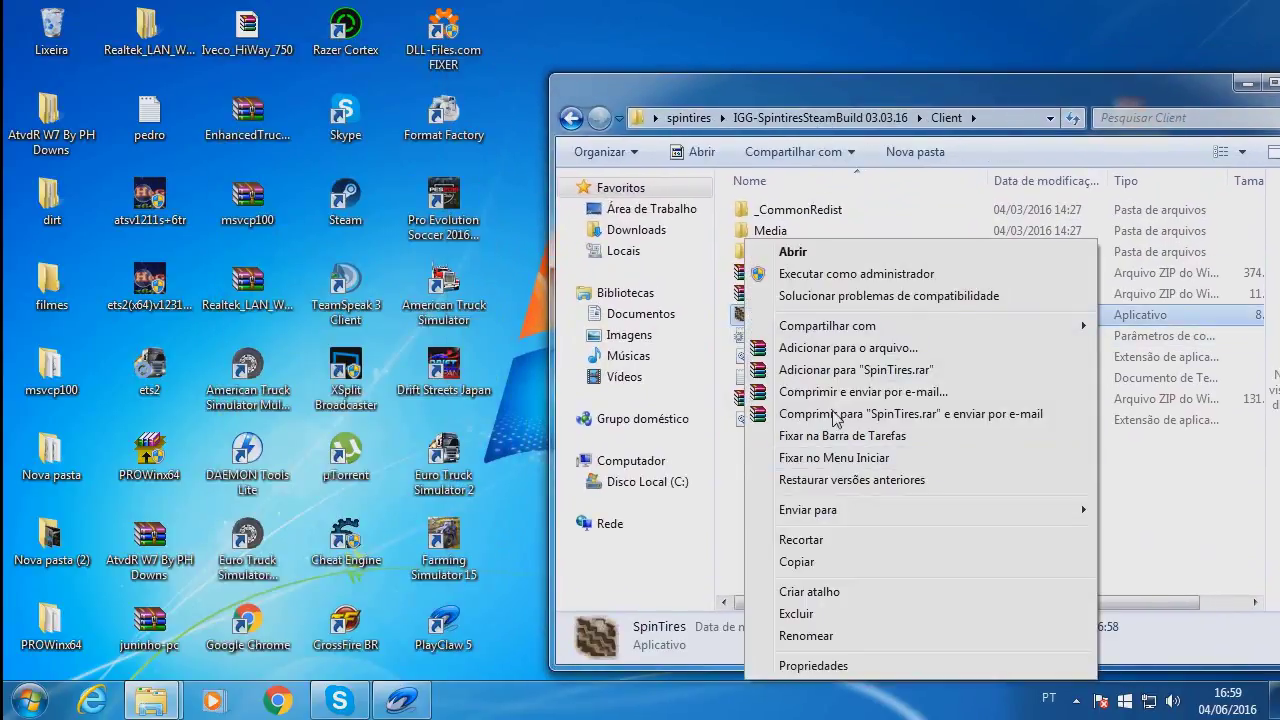
left_click(818, 594)
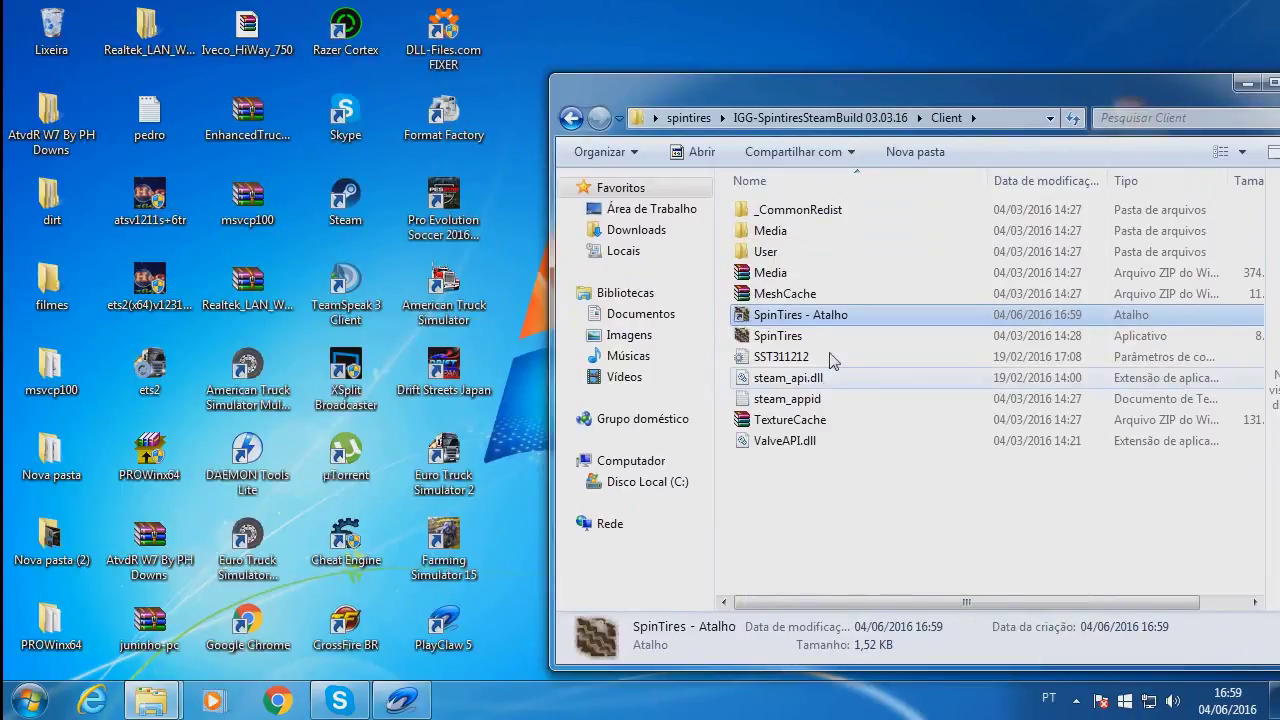
left_click_drag(818, 317, 613, 48)
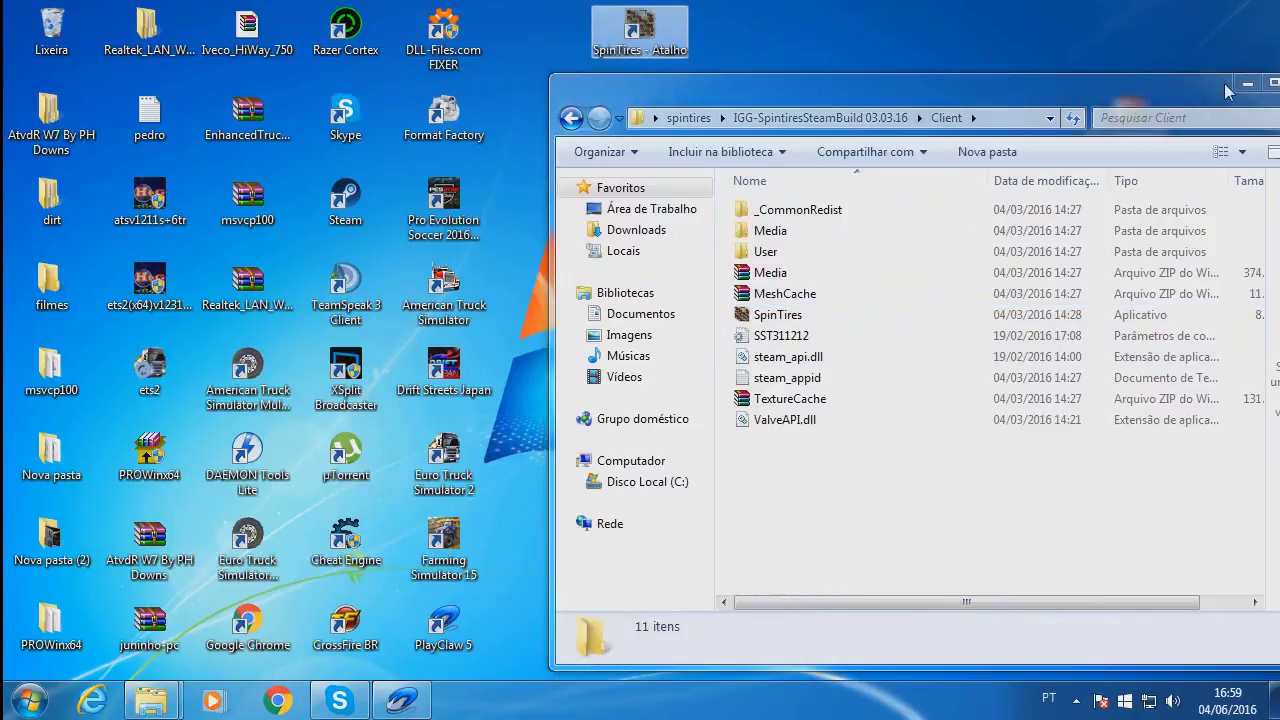
left_click_drag(1210, 95, 949, 176)
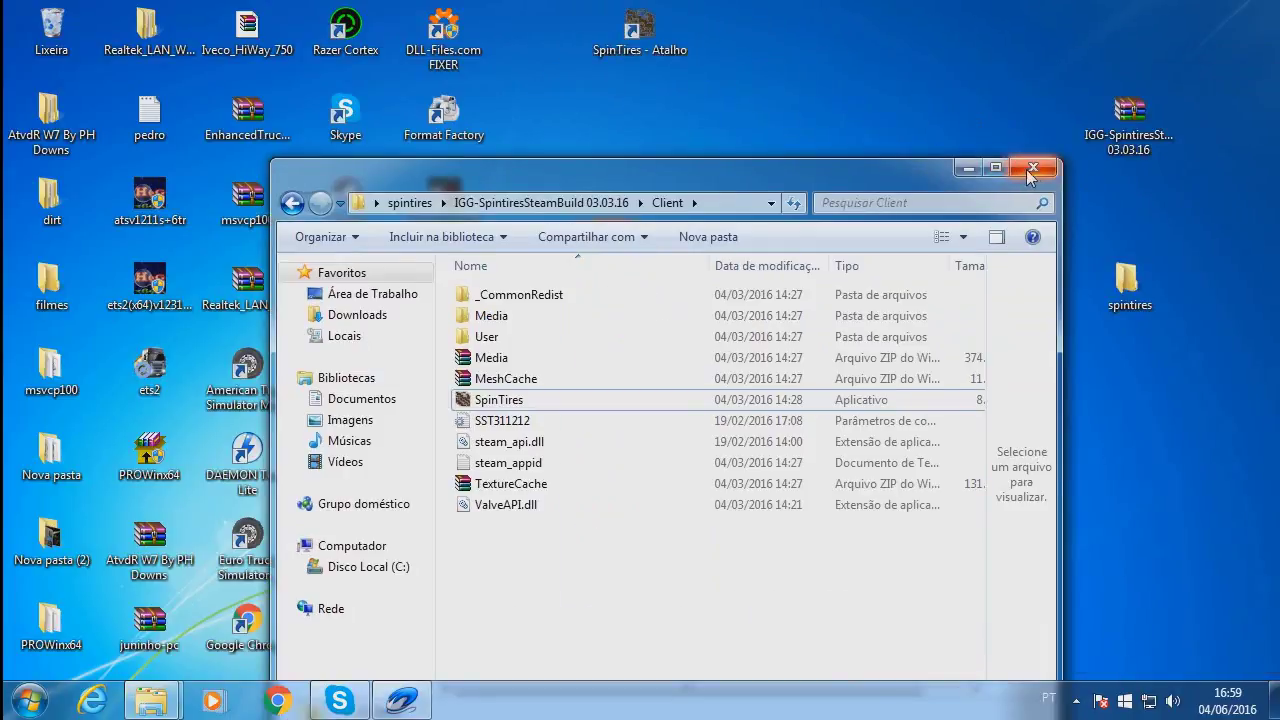
left_click(1032, 168)
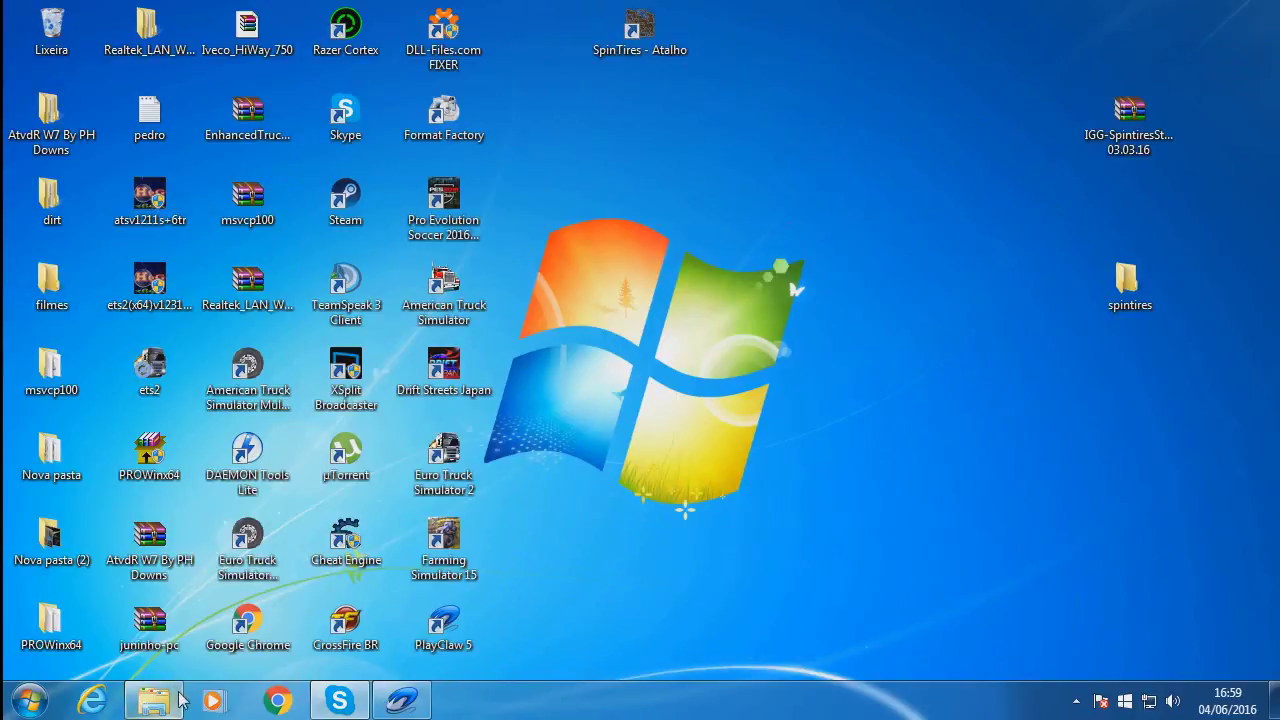
Launch Google Chrome and Skype.
left_click(280, 700)
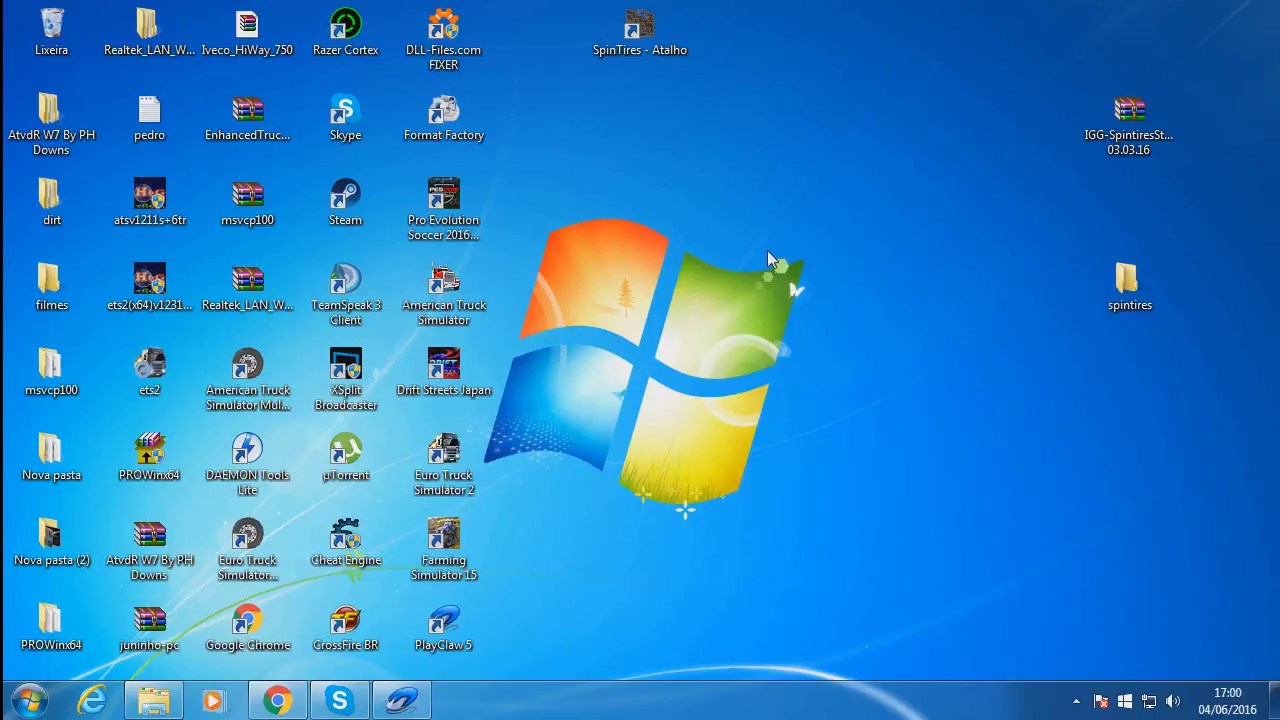
left_click(343, 118)
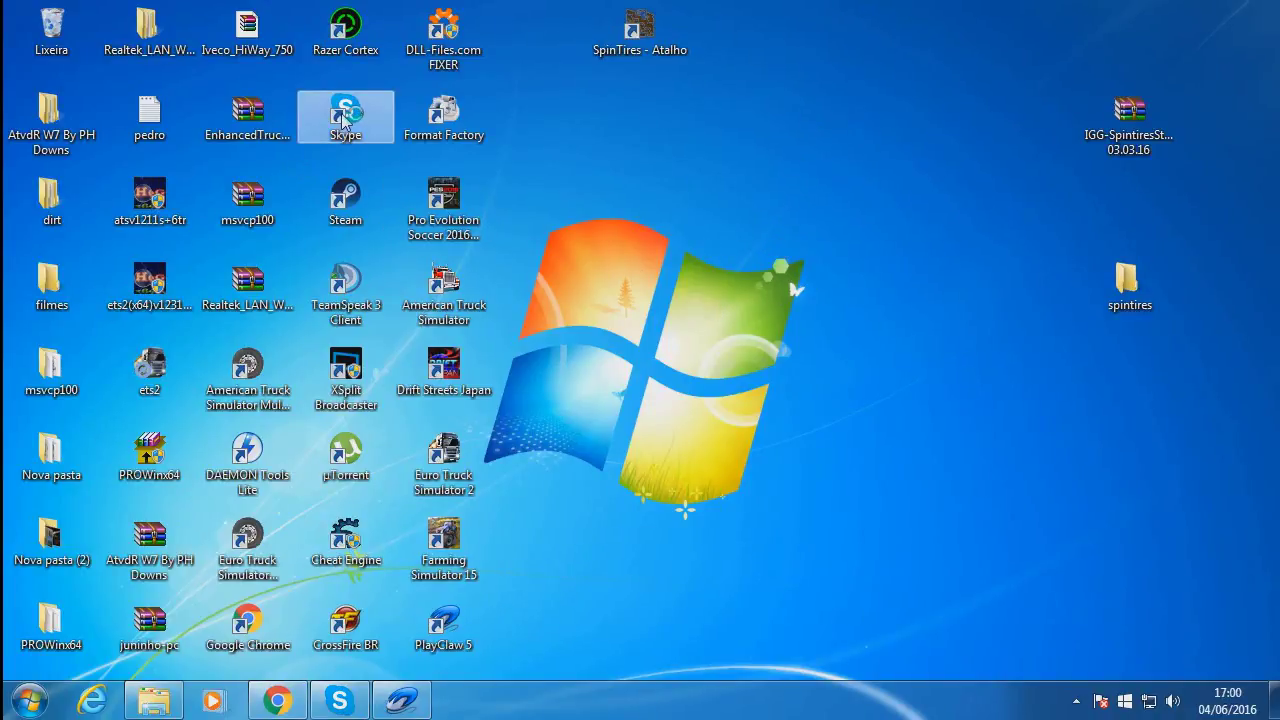
double_click(343, 118)
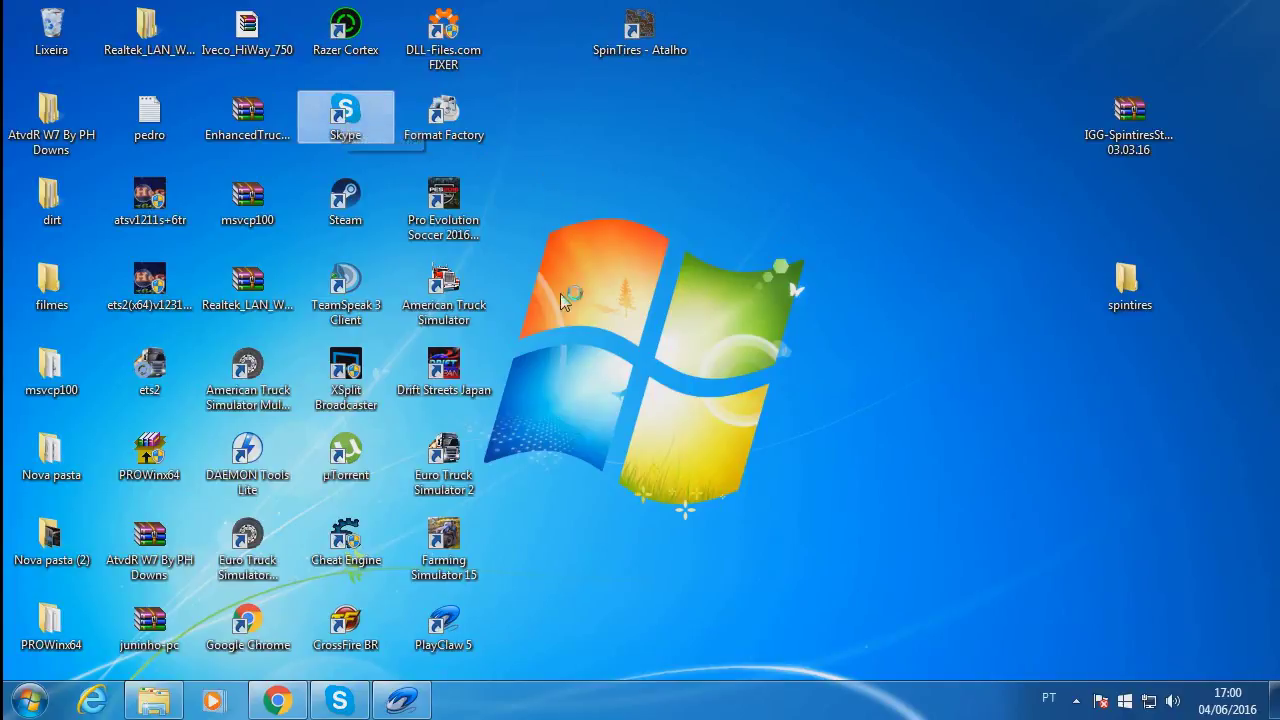